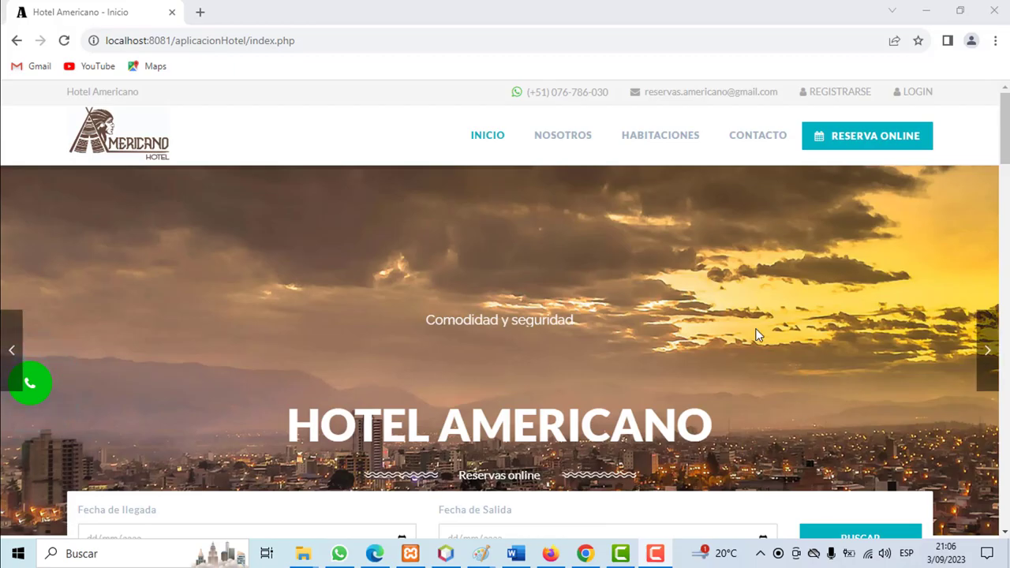
- Scroll the home page past the rooms, GALERÍA and footer, then back up to CONTÁCTANOS
scroll(755, 330, "down", 1)
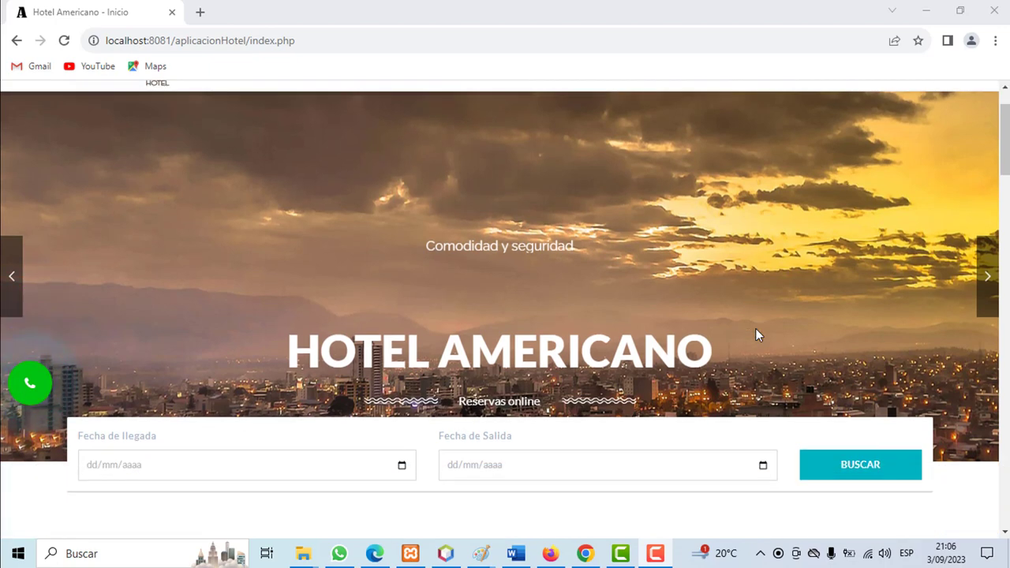
scroll(755, 335, "down", 1)
scroll(755, 335, "down", 1)
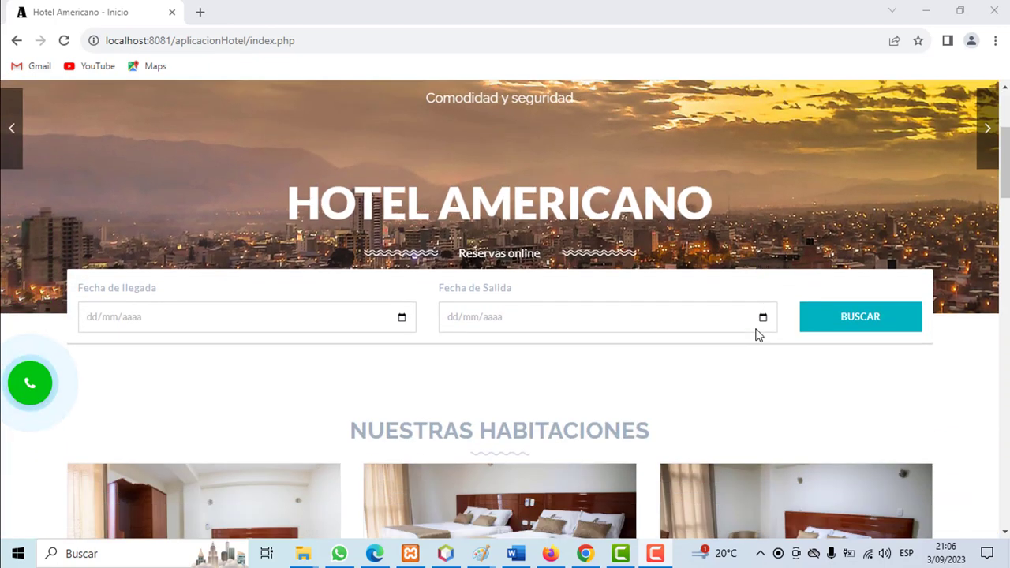
scroll(755, 335, "down", 1)
scroll(755, 336, "down", 3)
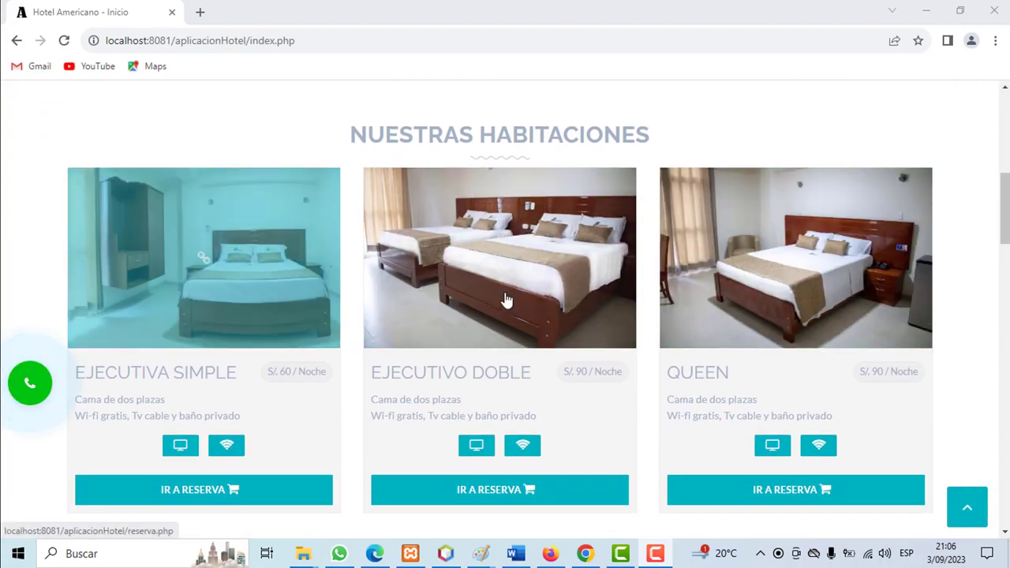
scroll(751, 329, "down", 4)
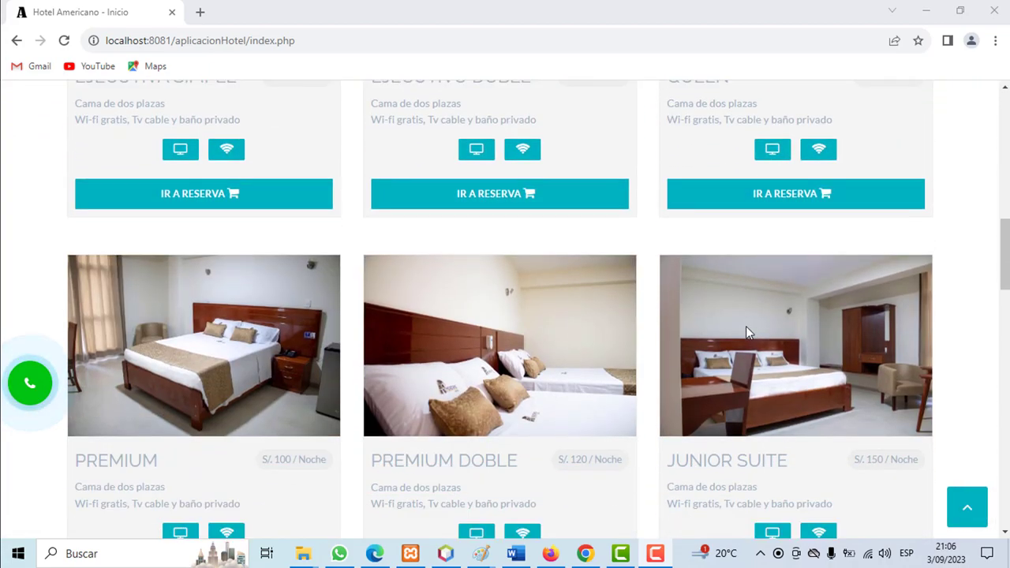
scroll(581, 339, "down", 1)
scroll(581, 339, "down", 2)
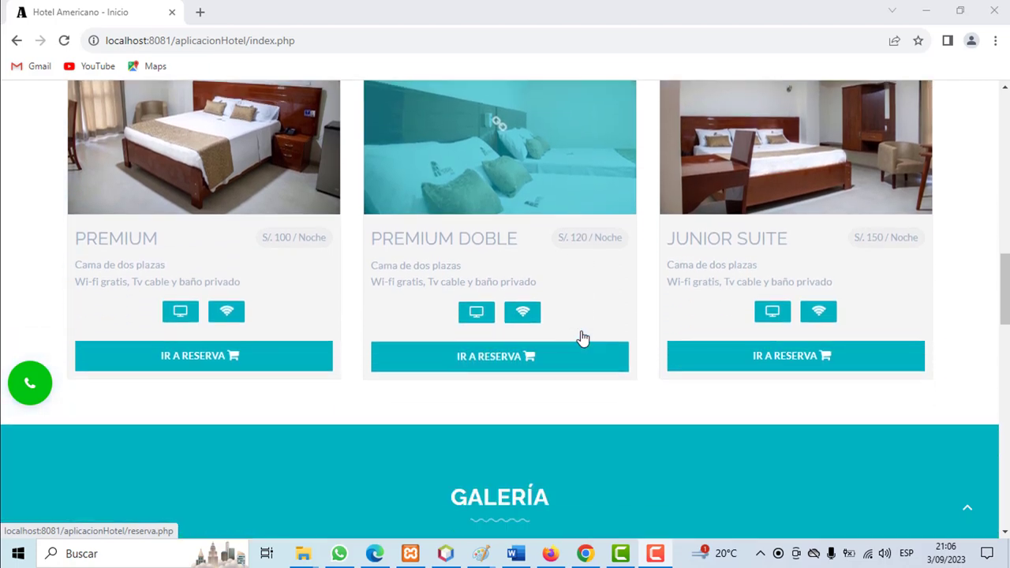
scroll(581, 338, "down", 2)
scroll(582, 340, "down", 1)
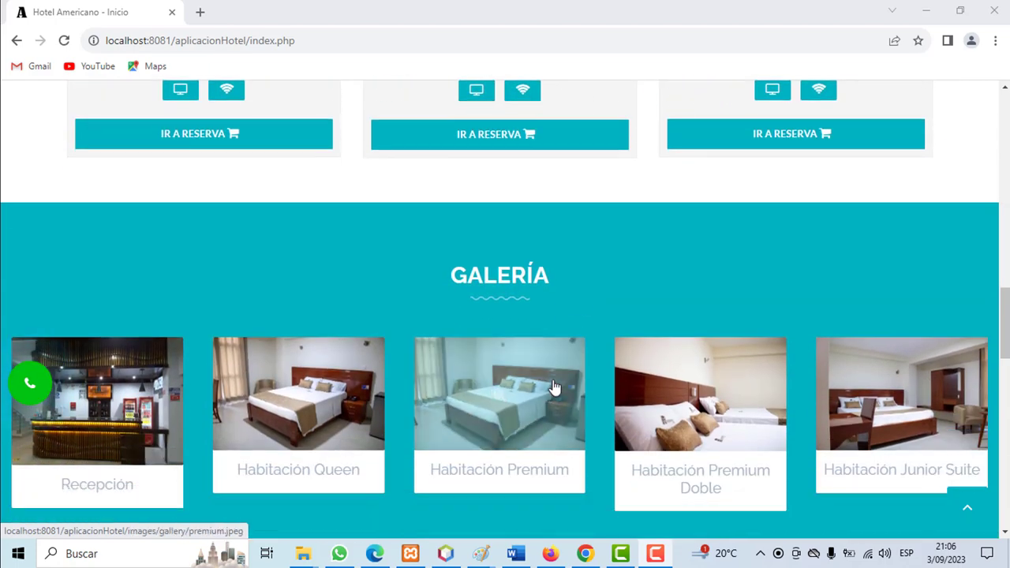
scroll(553, 388, "down", 4)
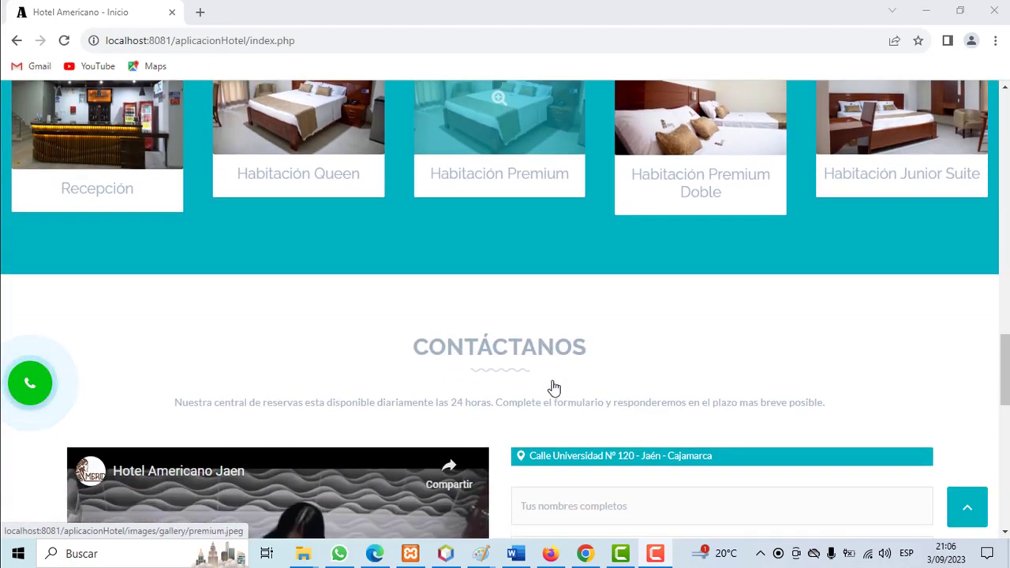
scroll(554, 388, "down", 3)
scroll(552, 379, "down", 3)
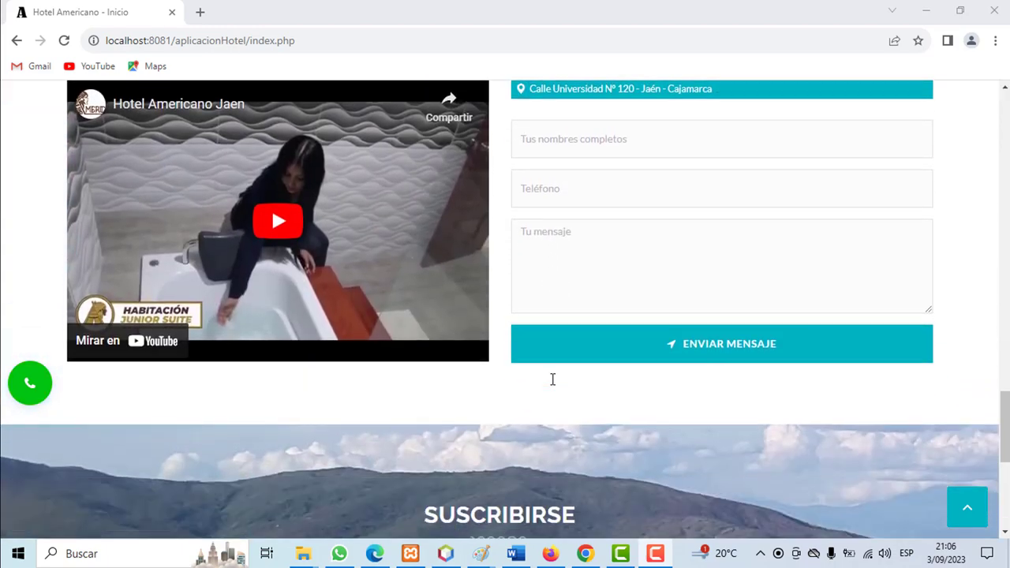
scroll(552, 379, "down", 2)
scroll(552, 379, "down", 2)
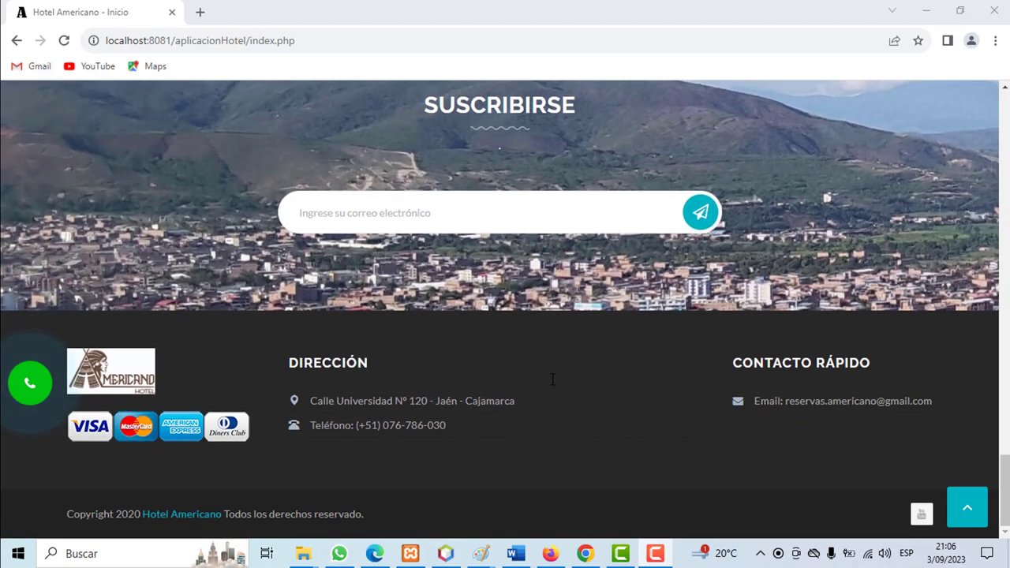
scroll(552, 378, "up", 5)
scroll(508, 367, "up", 1)
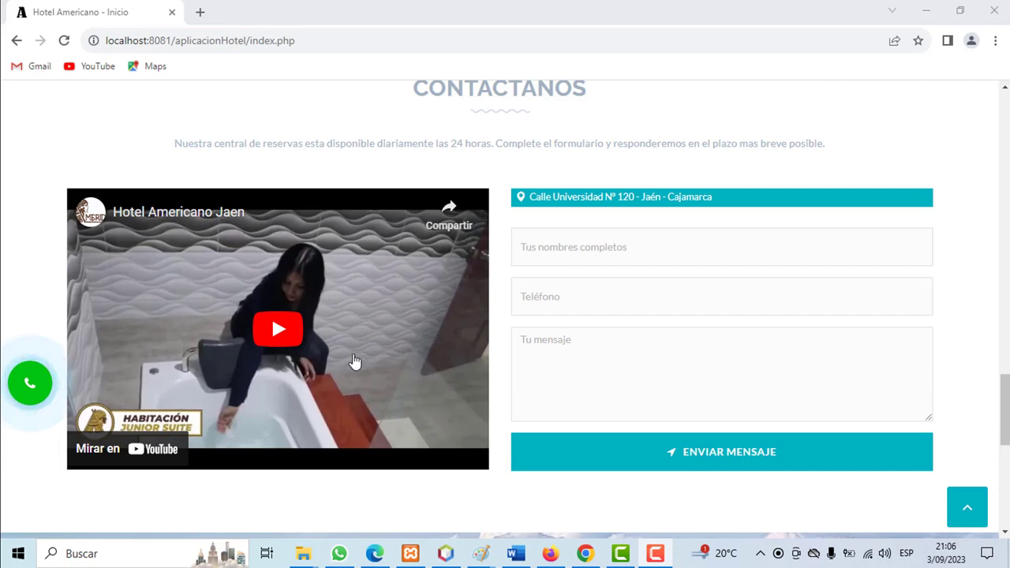
- Play the Hotel Americano Jaen video, pause it at 0:07, and return to the page top
left_click(275, 331)
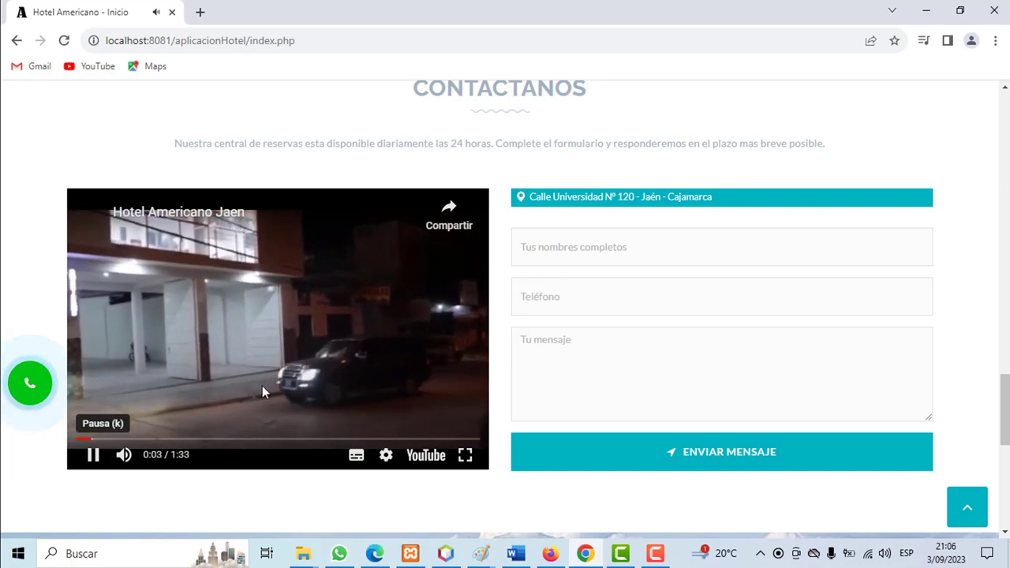
left_click(99, 463)
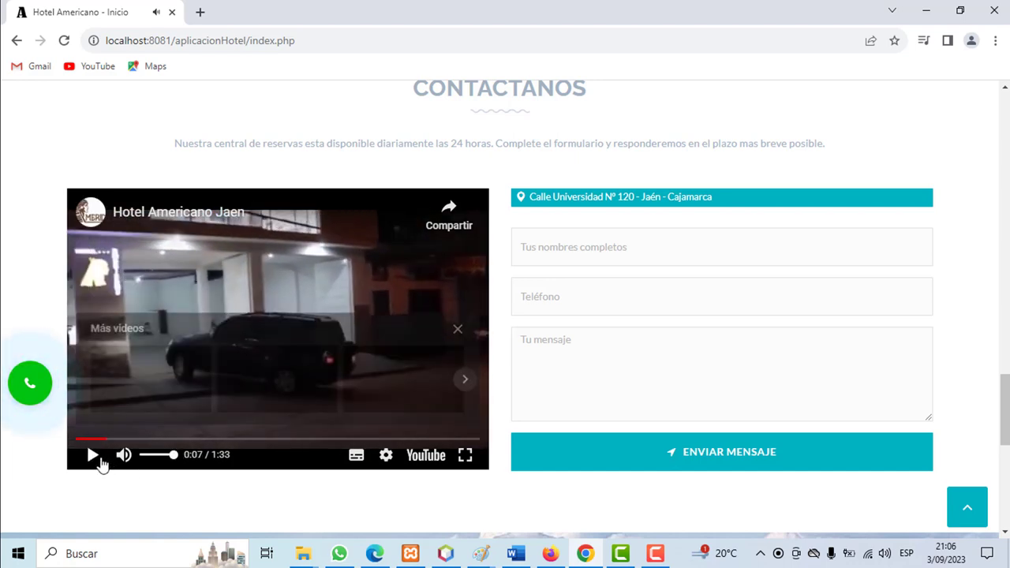
scroll(605, 437, "up", 3)
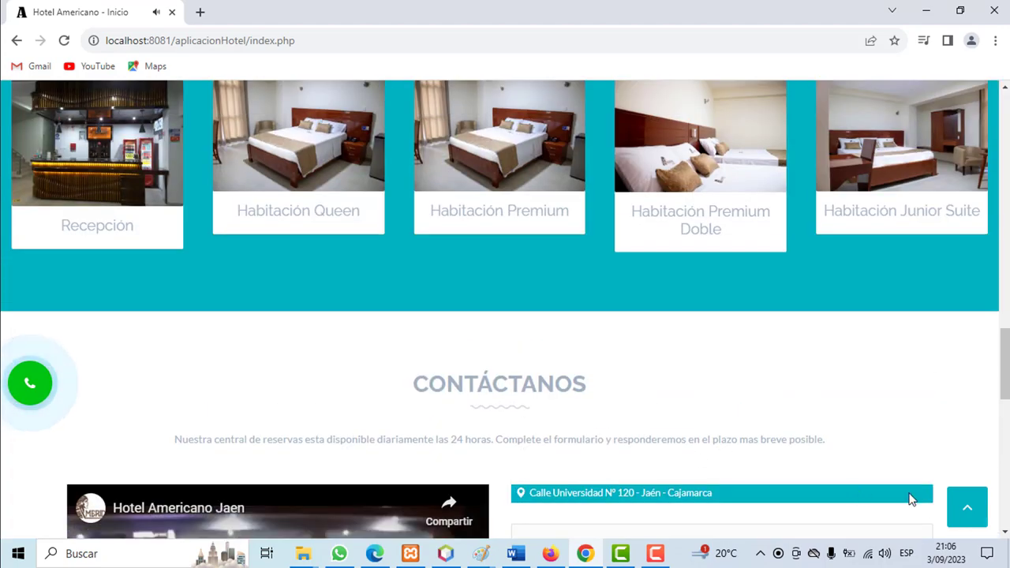
left_click(968, 509)
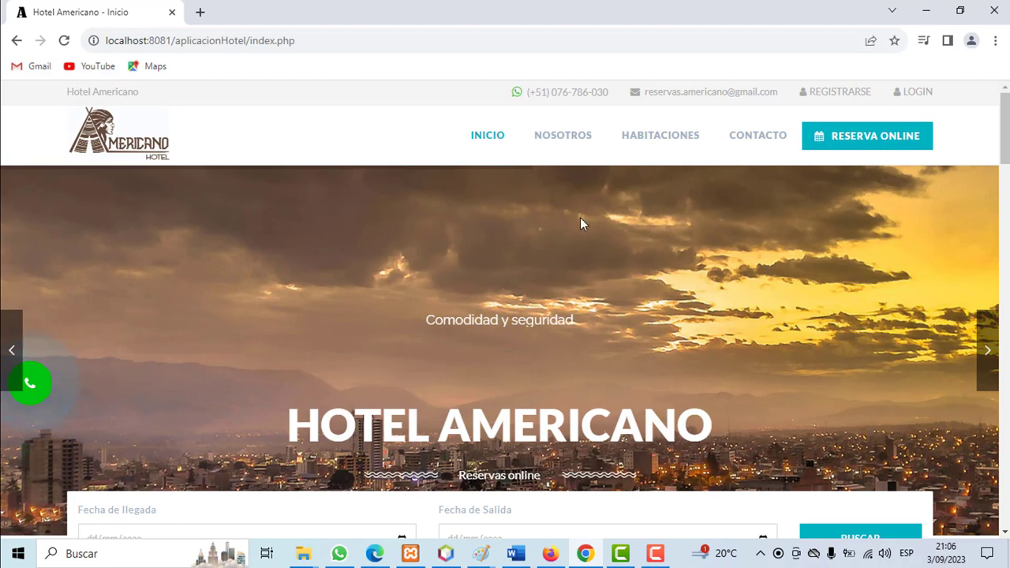
- Open NOSOTROS and scroll through Misión, Visión and Valores to the footer and back
left_click(554, 149)
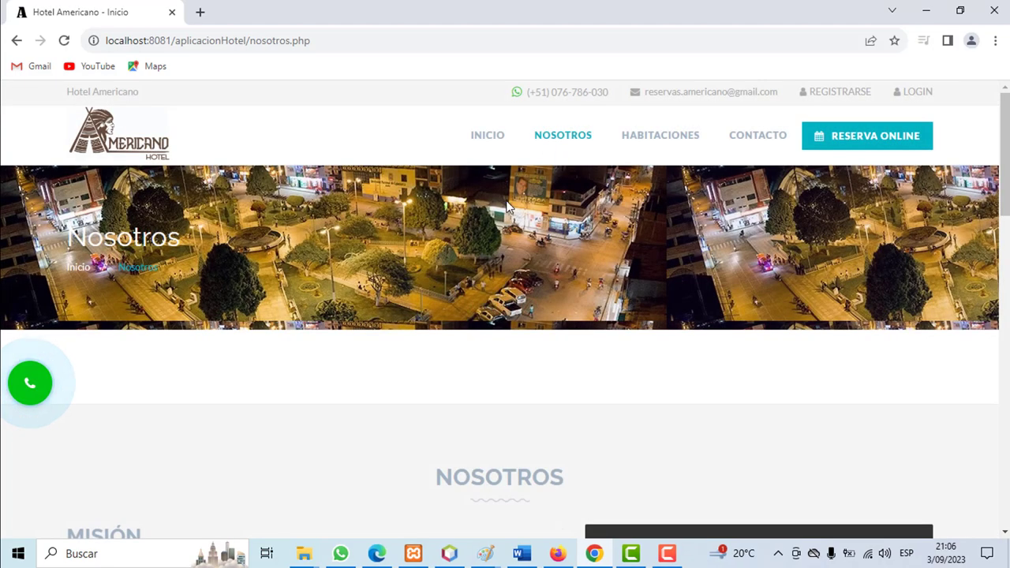
scroll(496, 229, "down", 3)
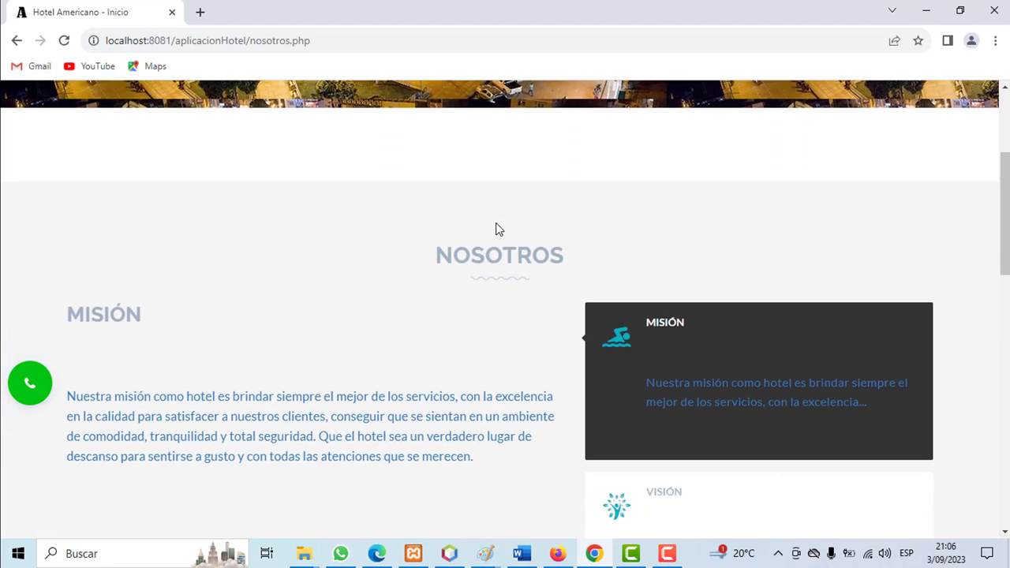
scroll(496, 228, "down", 3)
scroll(496, 229, "down", 4)
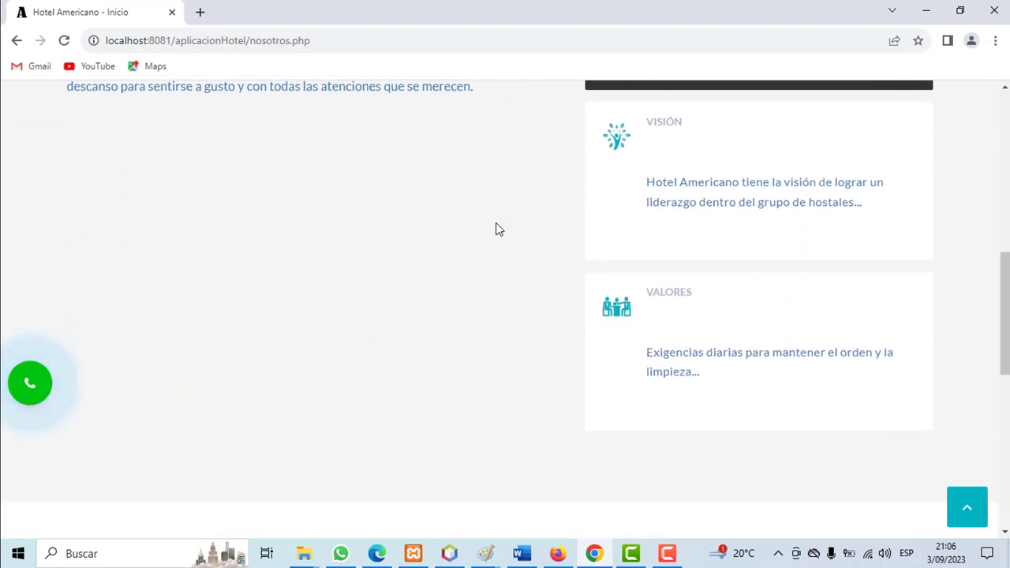
scroll(496, 229, "down", 5)
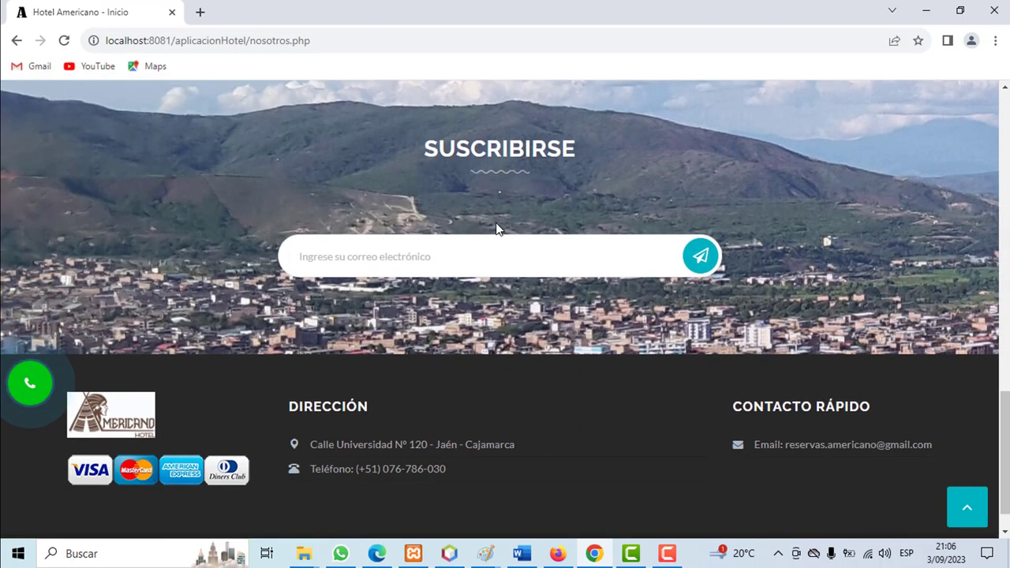
scroll(496, 229, "up", 5)
scroll(496, 229, "up", 3)
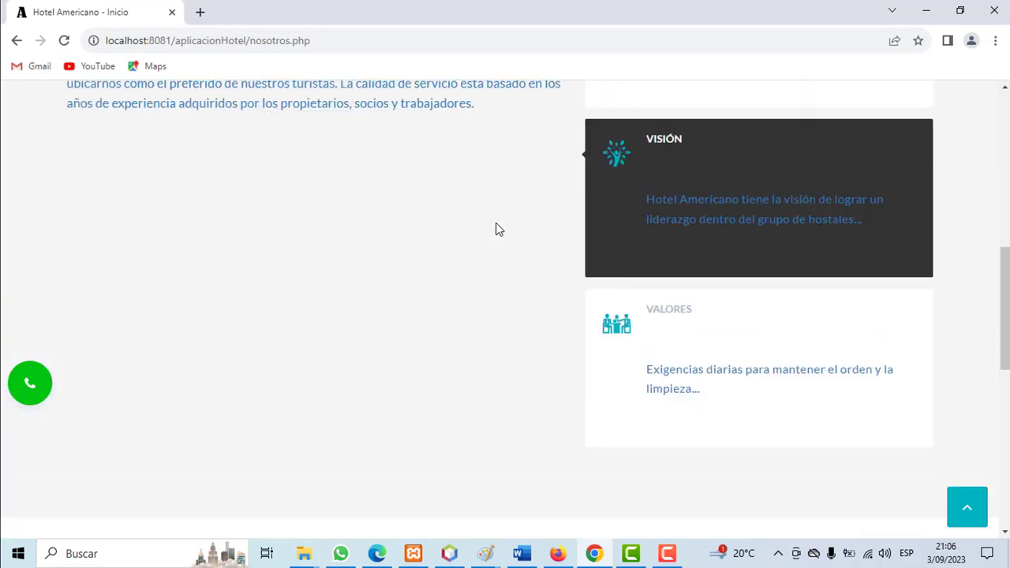
scroll(496, 229, "up", 1)
scroll(496, 229, "up", 3)
scroll(496, 229, "up", 4)
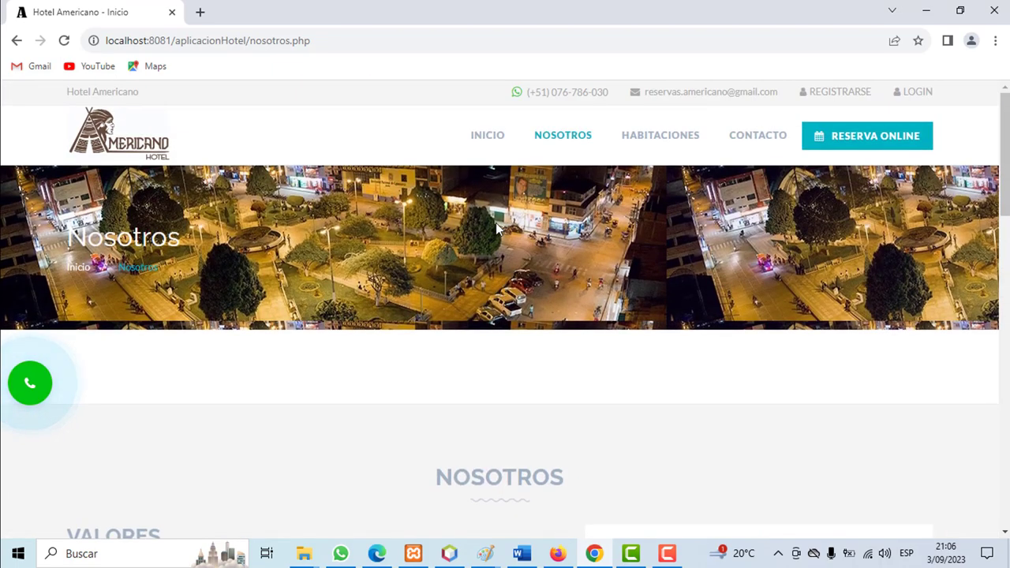
- Open Habitaciones and scroll through the six rooms, S/. 60–150 per night, then back up
left_click(640, 140)
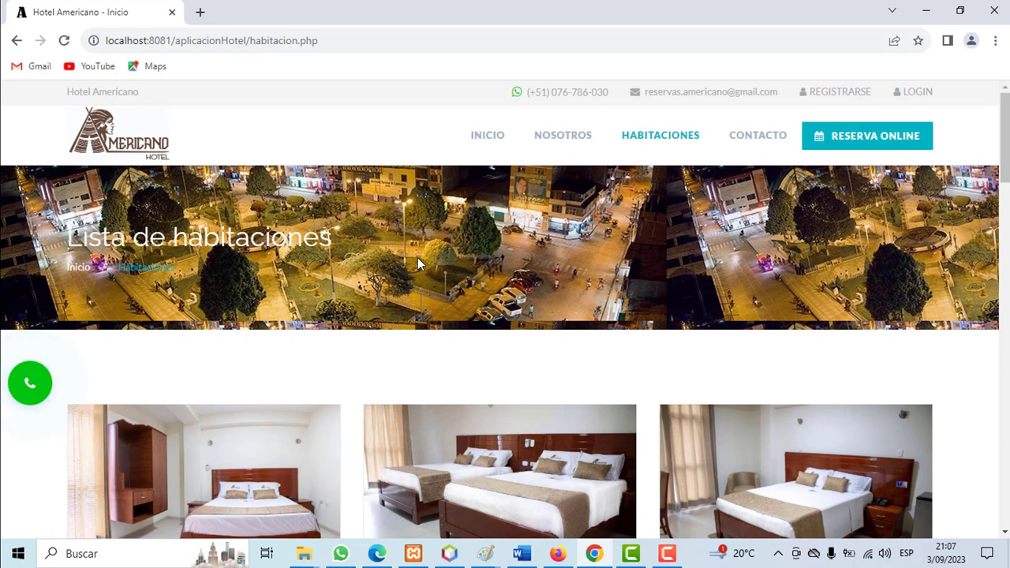
scroll(417, 265, "down", 2)
scroll(417, 265, "down", 1)
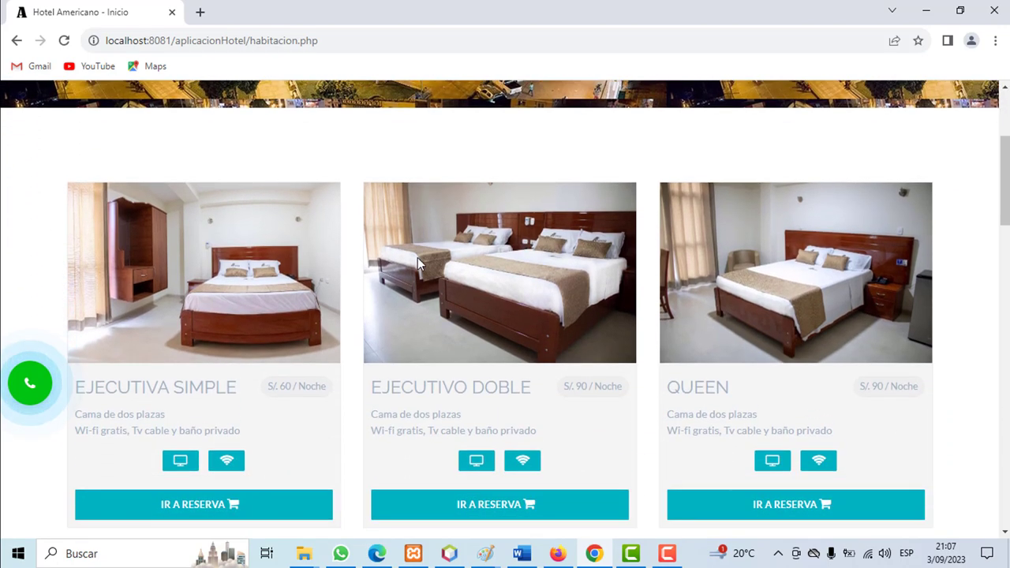
scroll(418, 265, "down", 1)
scroll(418, 264, "down", 1)
scroll(418, 264, "down", 3)
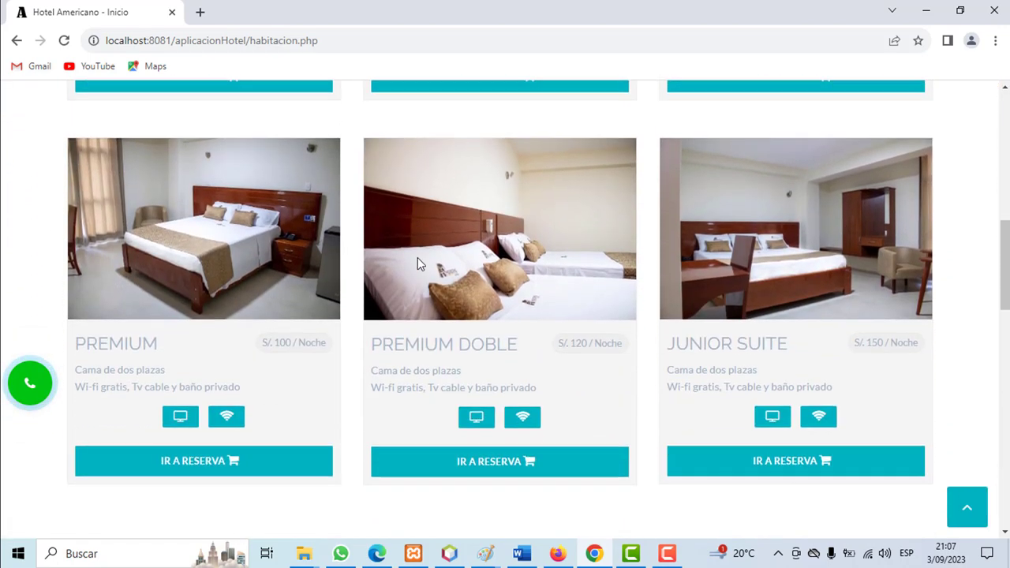
scroll(418, 264, "down", 1)
scroll(418, 264, "down", 2)
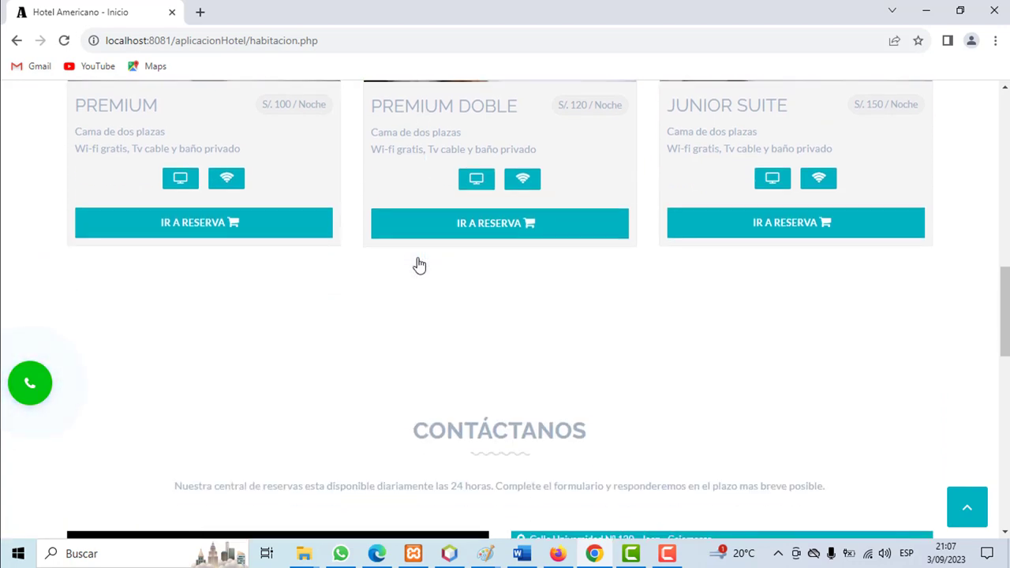
scroll(419, 265, "down", 3)
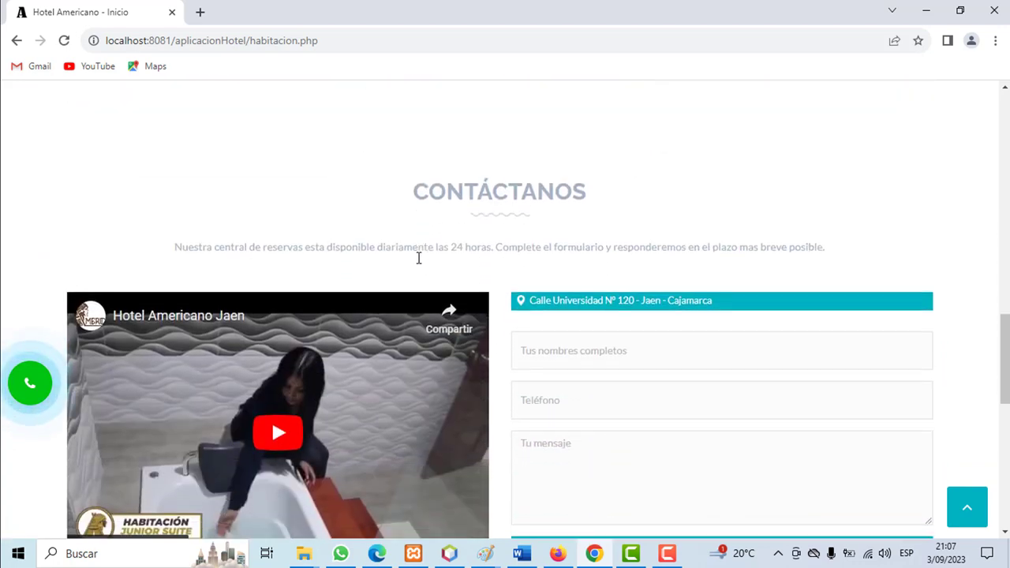
scroll(418, 263, "down", 3)
scroll(419, 263, "down", 2)
scroll(419, 264, "down", 3)
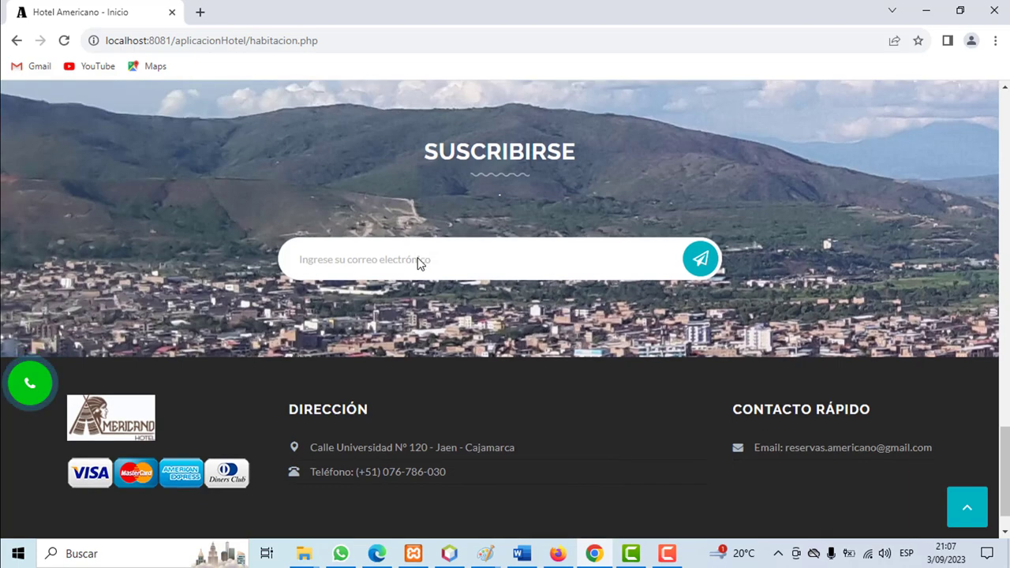
scroll(419, 263, "up", 3)
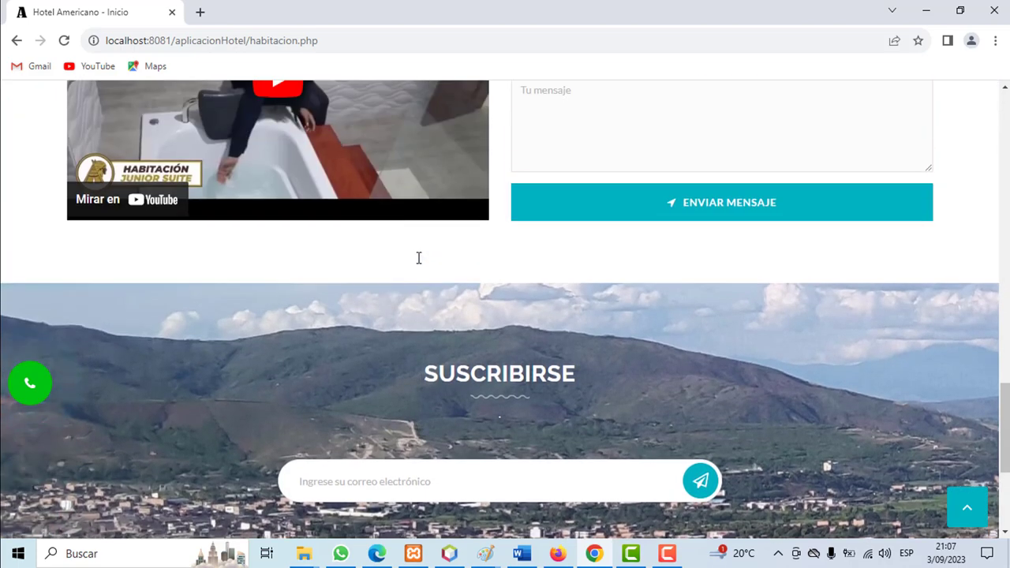
scroll(419, 258, "up", 3)
scroll(417, 257, "up", 2)
scroll(417, 257, "up", 3)
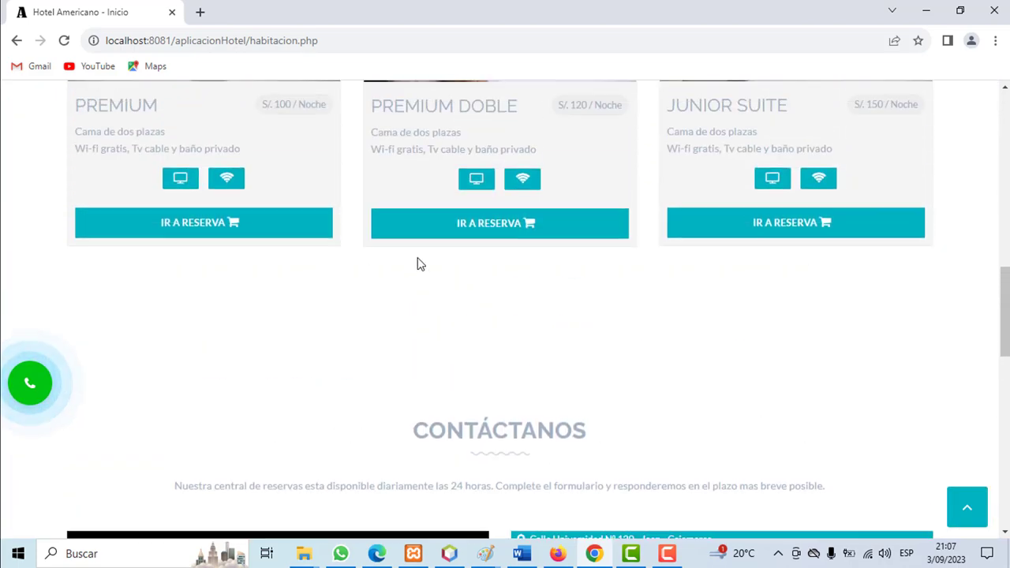
scroll(417, 257, "up", 5)
scroll(417, 257, "up", 5)
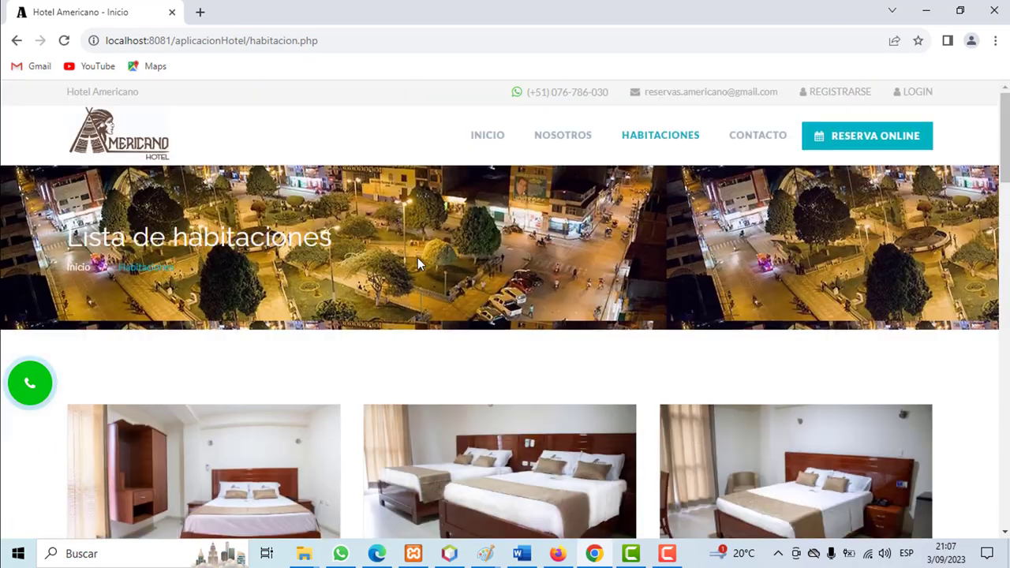
- Open CONTACTO and scroll through the hotel map, Consultas form and contact details
left_click(754, 142)
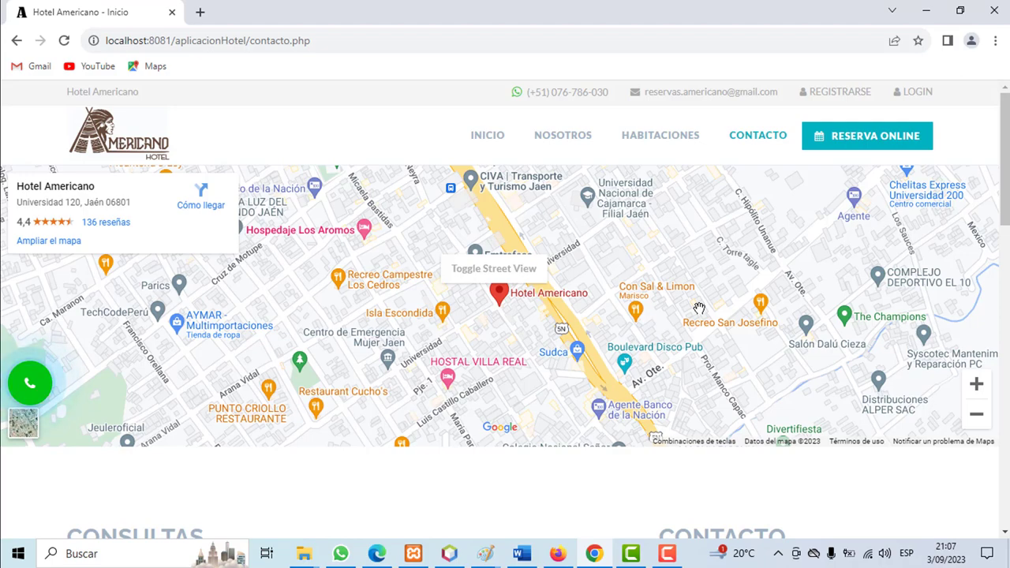
scroll(699, 308, "down", 1)
scroll(699, 308, "down", 1)
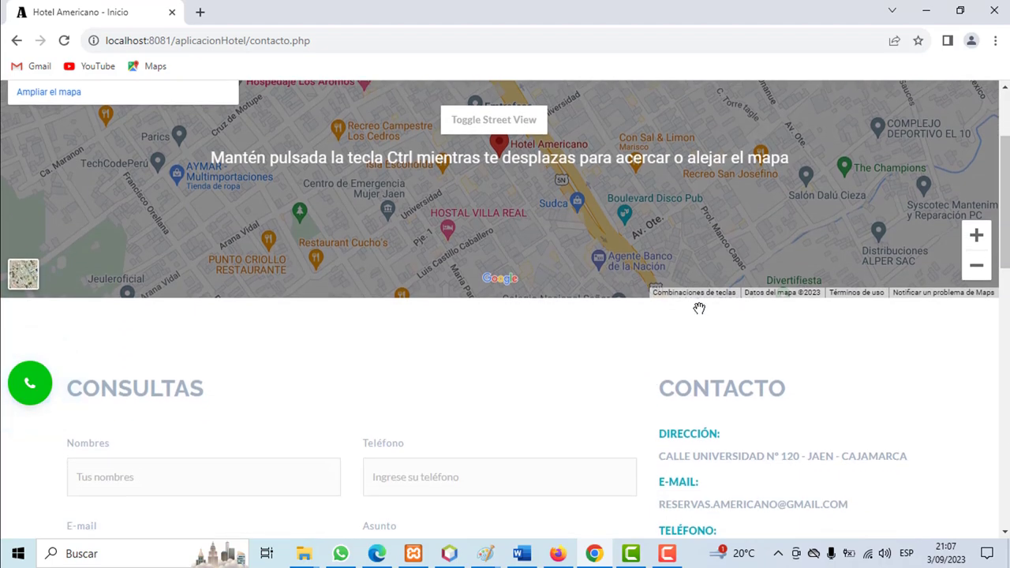
scroll(699, 308, "down", 3)
scroll(699, 308, "down", 2)
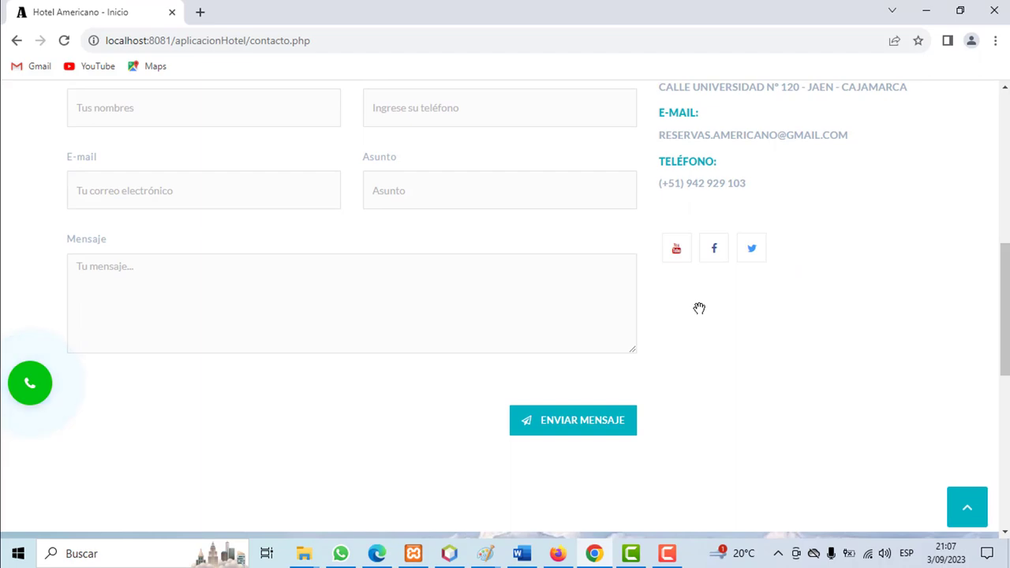
scroll(699, 308, "down", 2)
scroll(699, 308, "down", 2)
scroll(699, 307, "down", 1)
scroll(699, 308, "down", 2)
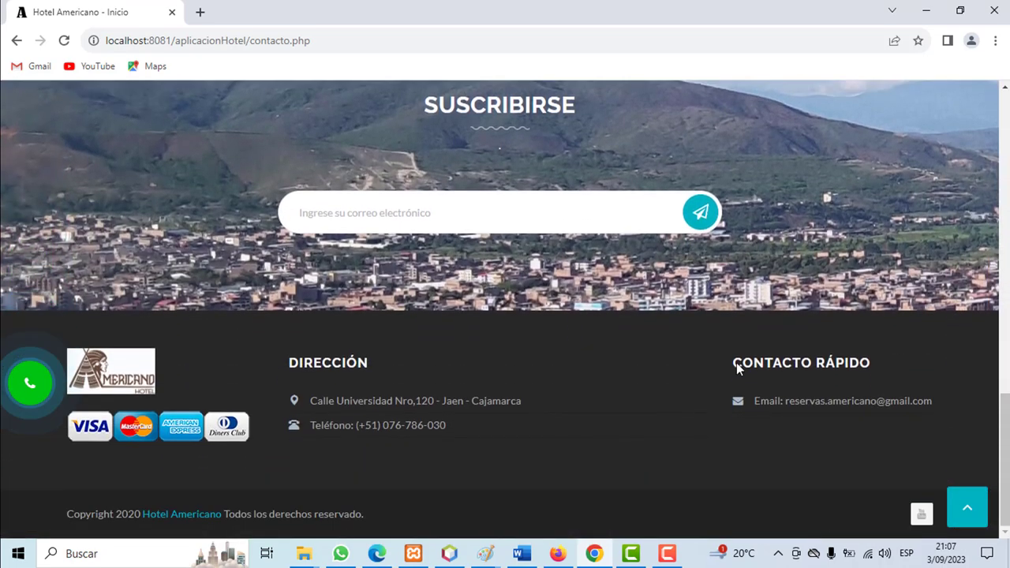
- Jump back to the top of the contact page and return to the homepage
left_click(965, 512)
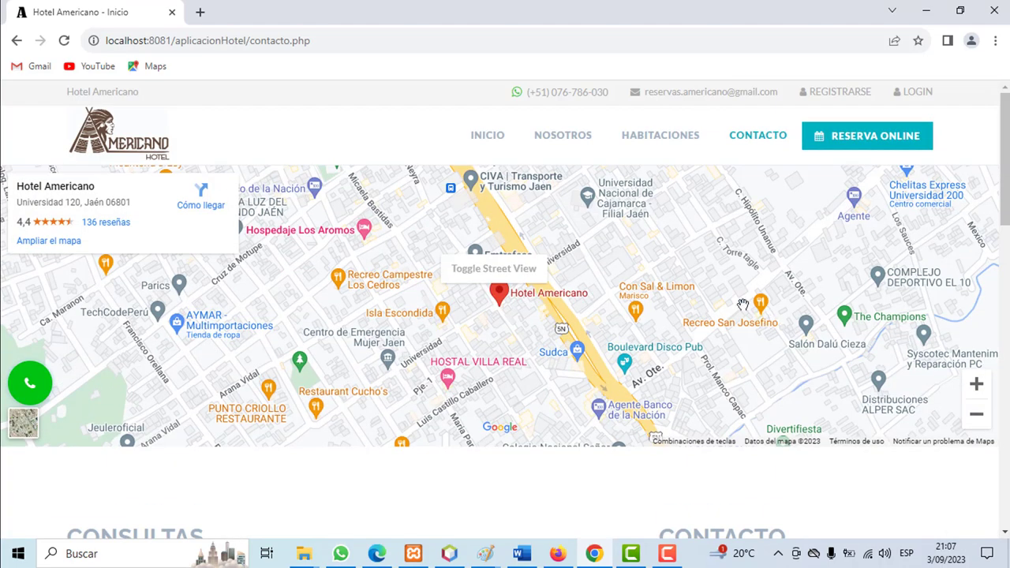
scroll(683, 302, "up", 2)
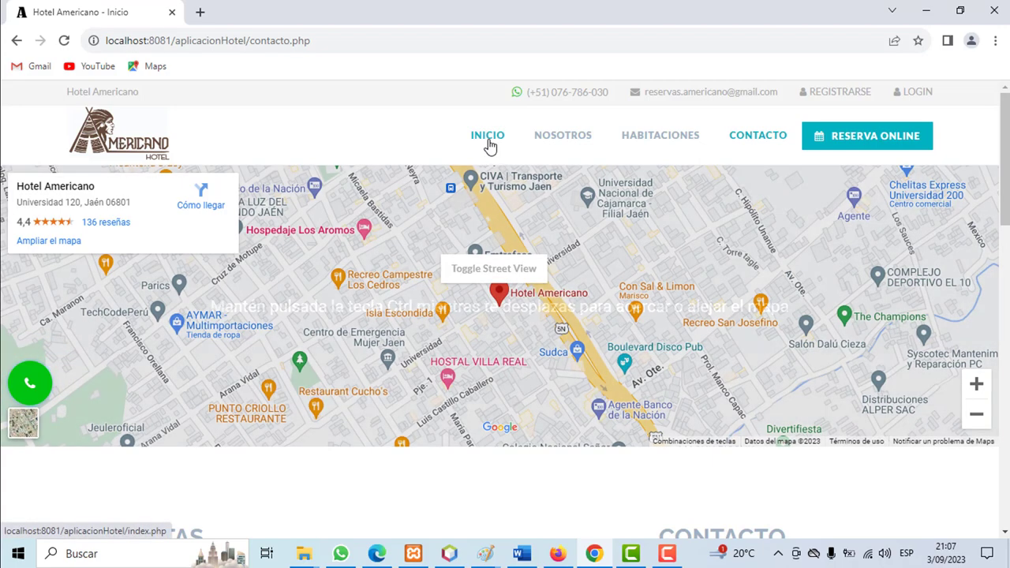
left_click(489, 147)
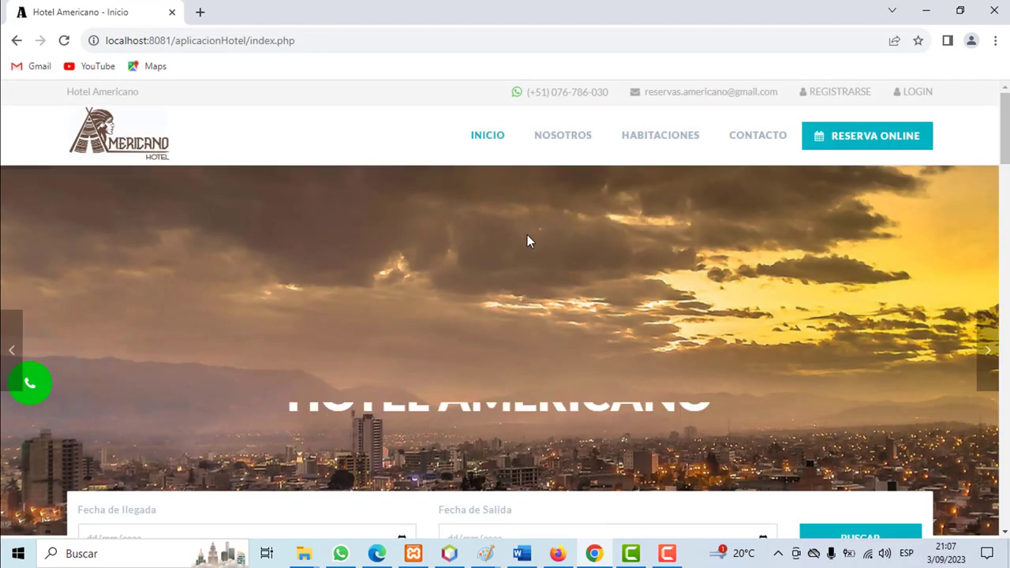
- Scroll down the homepage and back up to the top
scroll(527, 235, "down", 2)
scroll(527, 234, "down", 2)
scroll(527, 235, "down", 3)
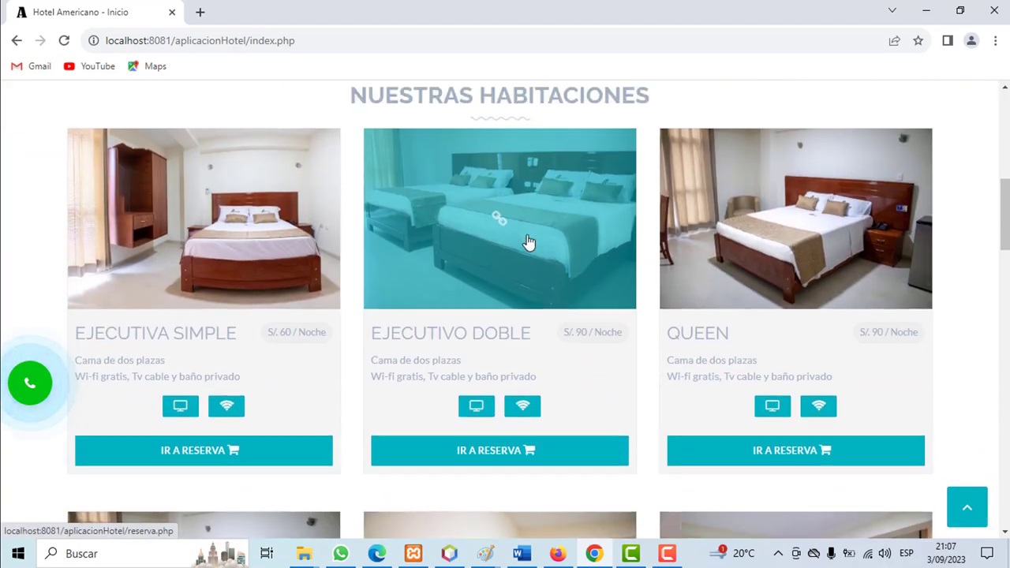
scroll(525, 244, "up", 4)
scroll(527, 234, "up", 3)
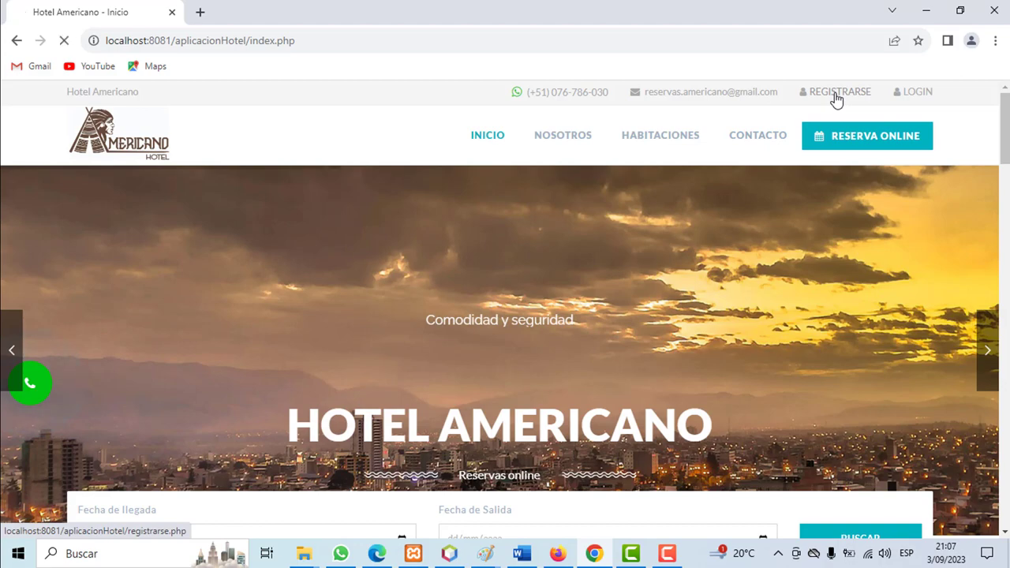
scroll(543, 221, "down", 3)
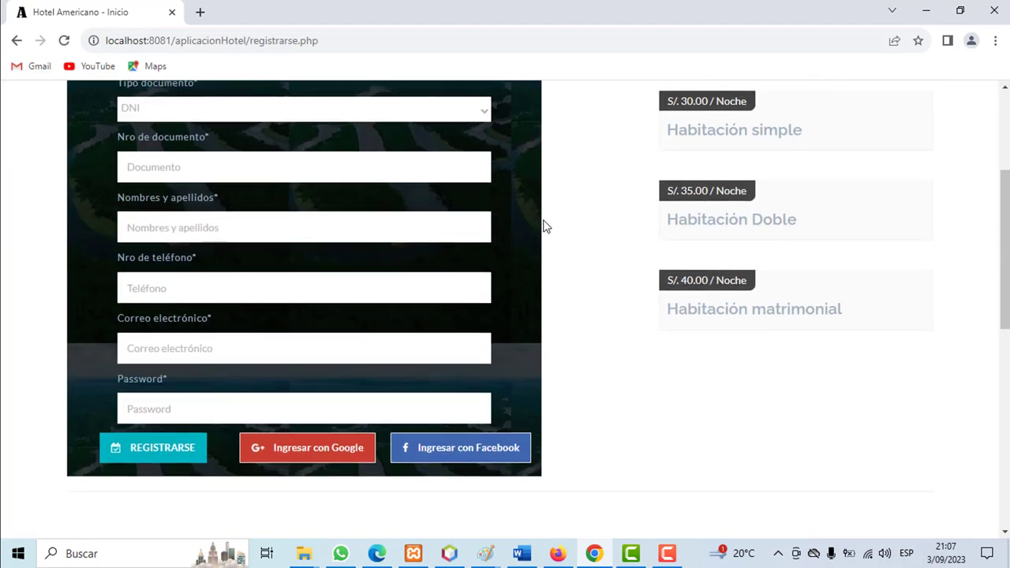
scroll(543, 227, "down", 3)
scroll(541, 225, "up", 3)
scroll(541, 226, "up", 3)
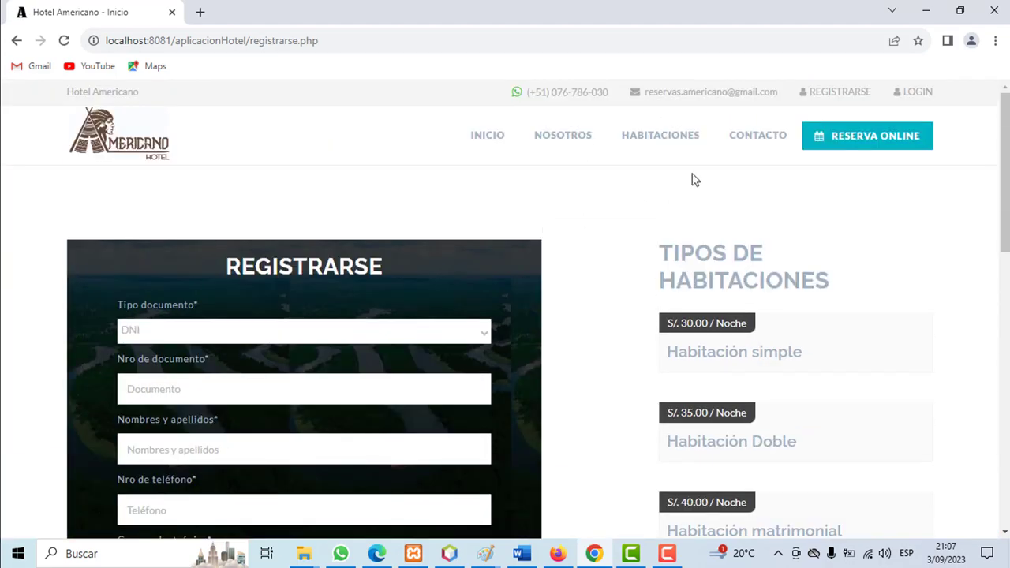
- Open the LOGIN page and scroll over its e-mail and password form
left_click(909, 93)
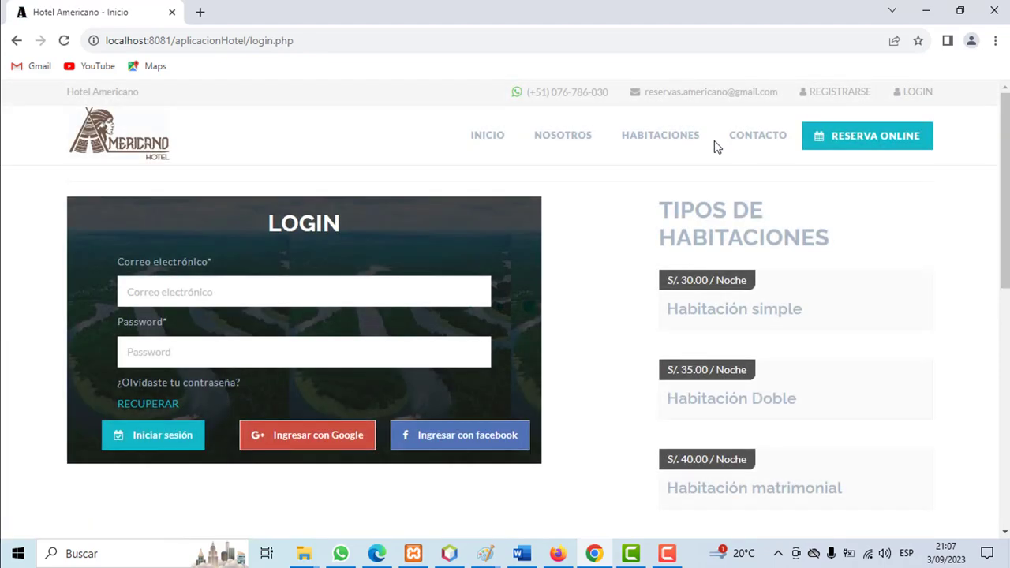
scroll(425, 260, "down", 4)
scroll(423, 263, "down", 3)
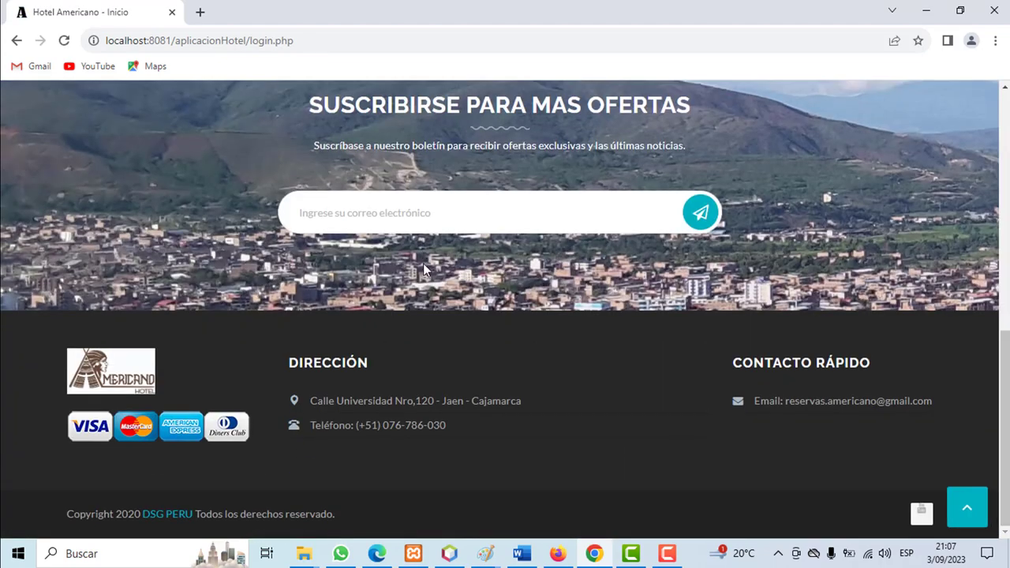
scroll(423, 262, "up", 4)
scroll(423, 268, "up", 3)
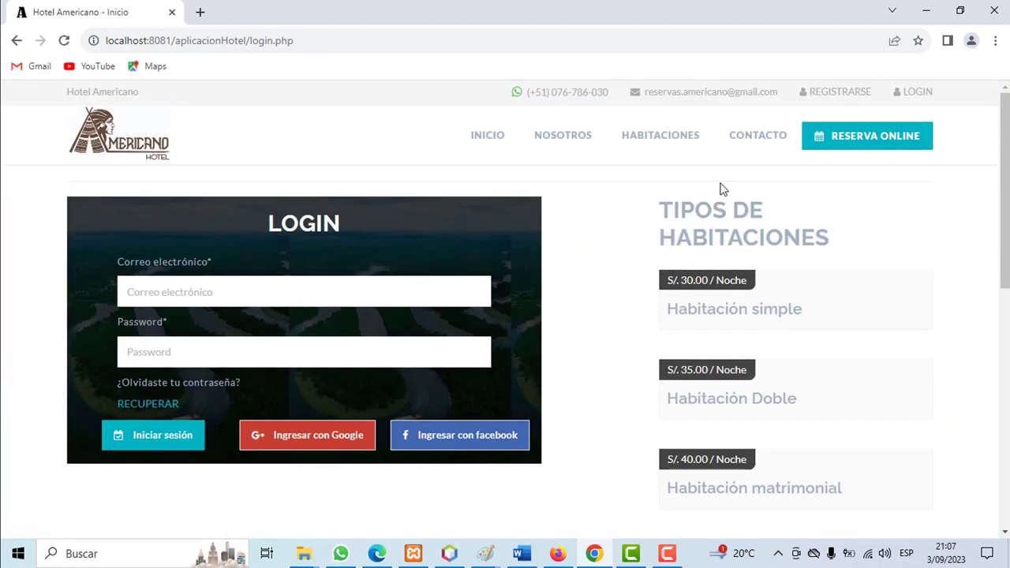
- Open REGISTRARSE, keep DNI as Tipo documento, and enter the document number
left_click(830, 94)
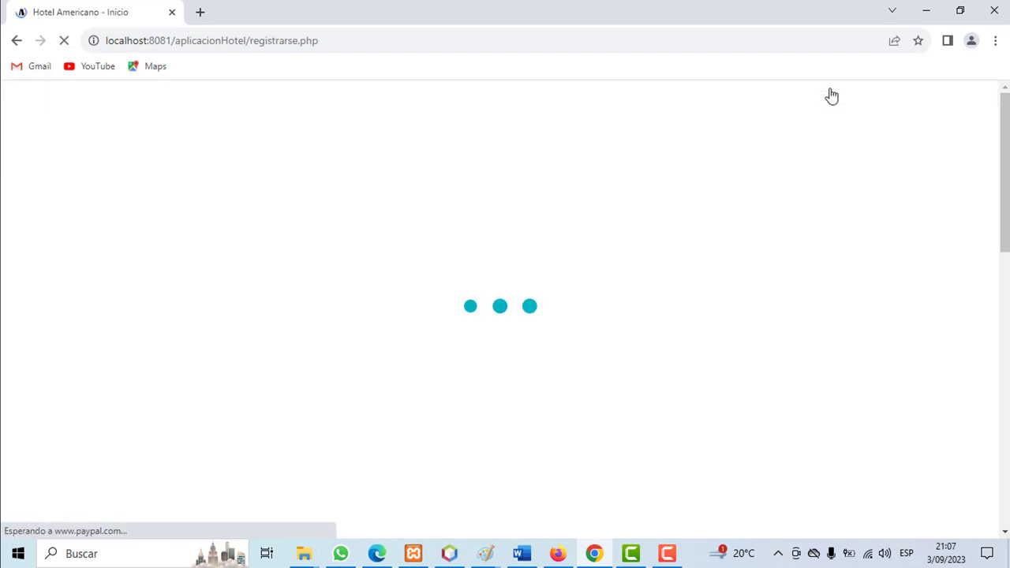
scroll(329, 277, "down", 2)
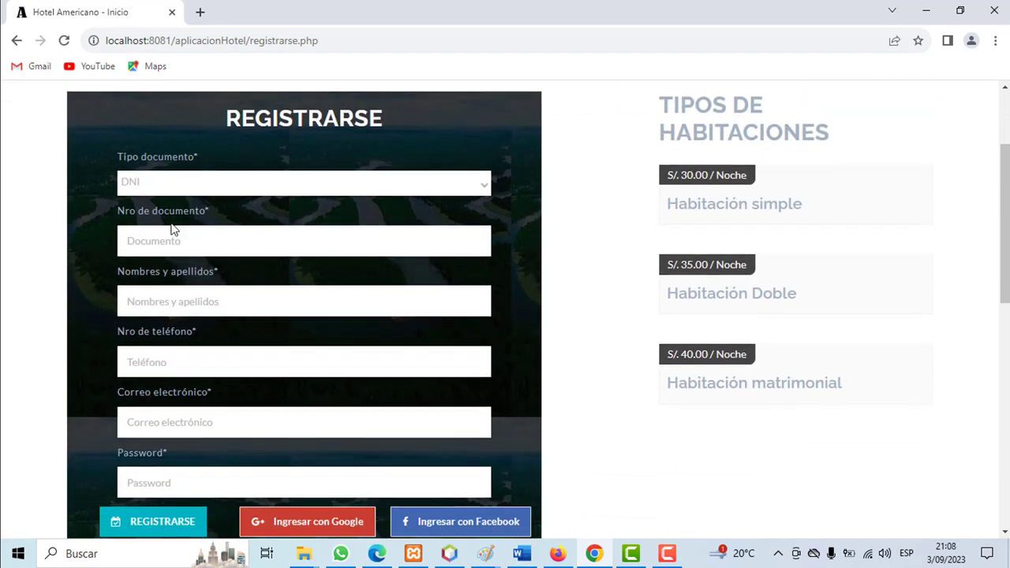
left_click(165, 186)
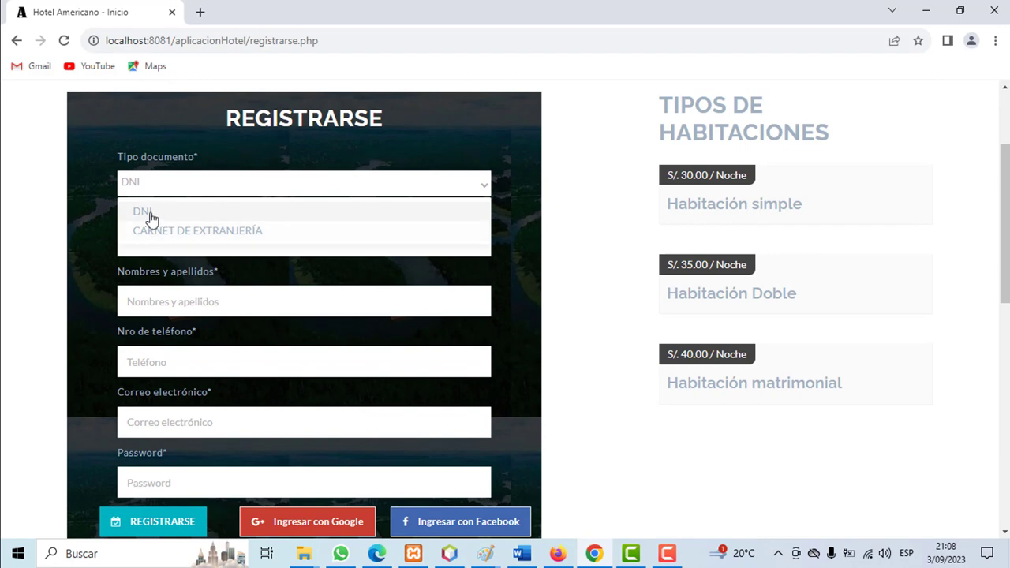
left_click(150, 216)
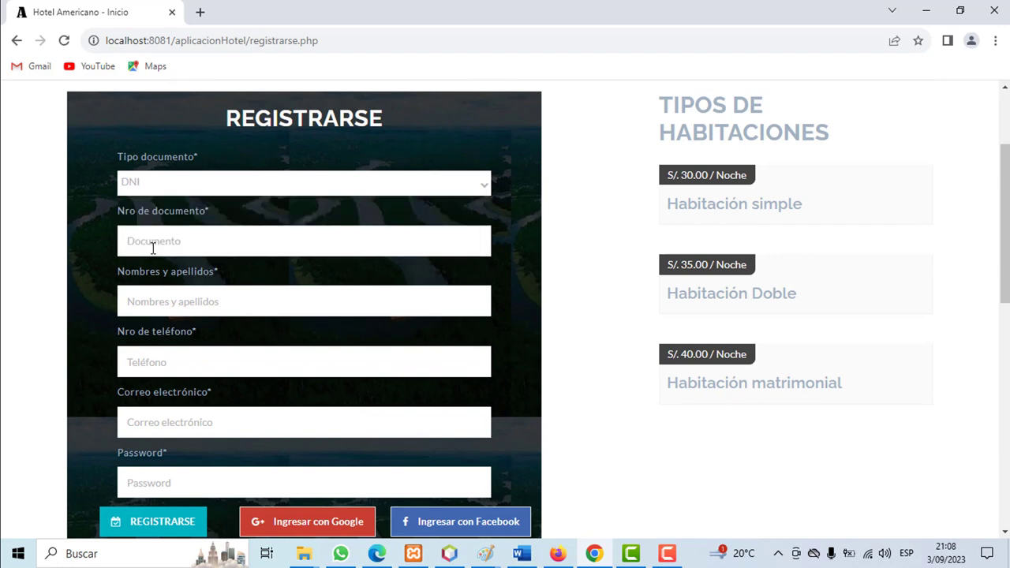
type("1234567891")
- Fill in the guest's full name, phone number and e-mail address
left_click(159, 297)
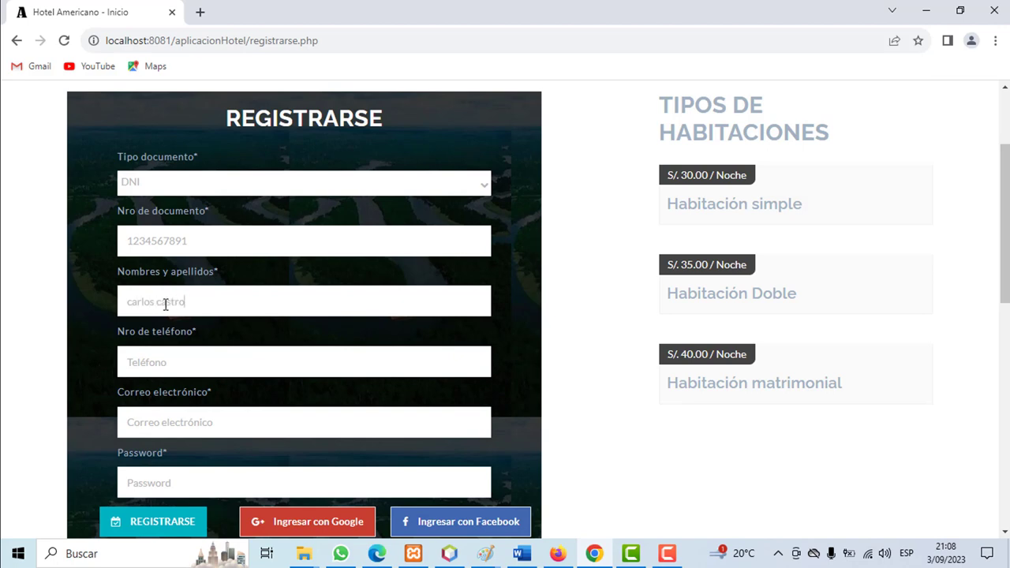
left_click(168, 361)
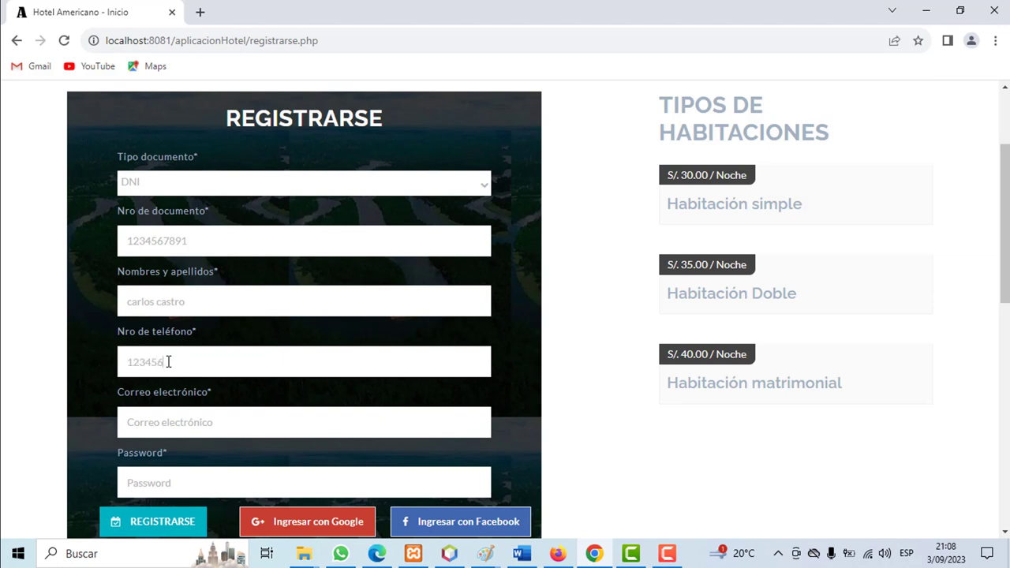
scroll(172, 418, "down", 1)
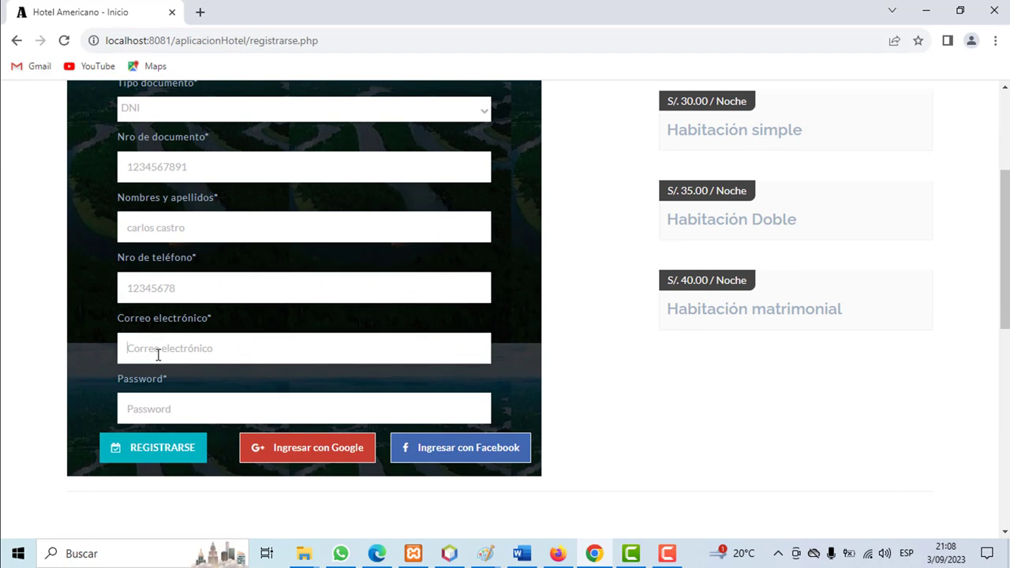
- Enter the account password and submit the registration
left_click(161, 400)
type("1")
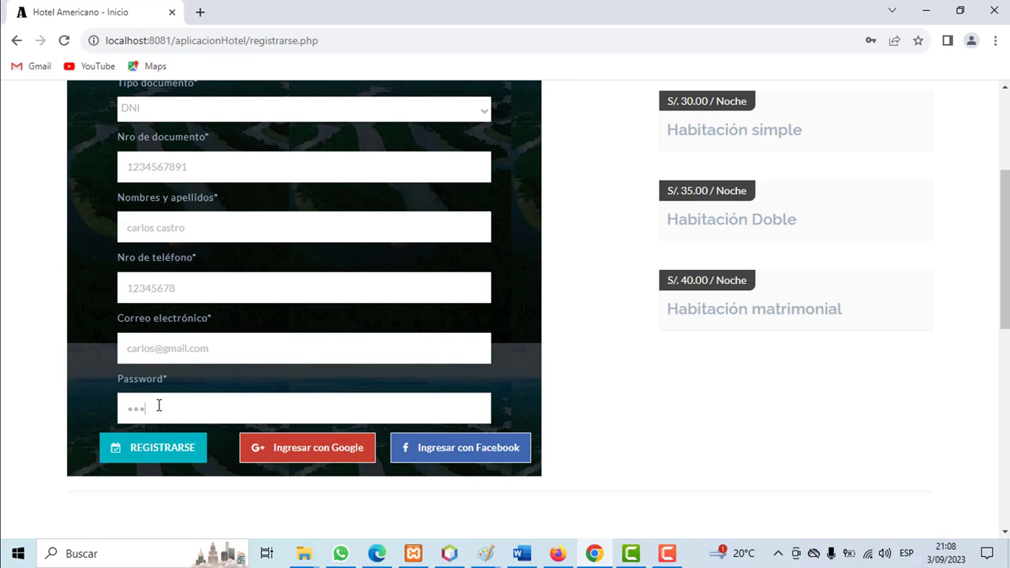
left_click(154, 449)
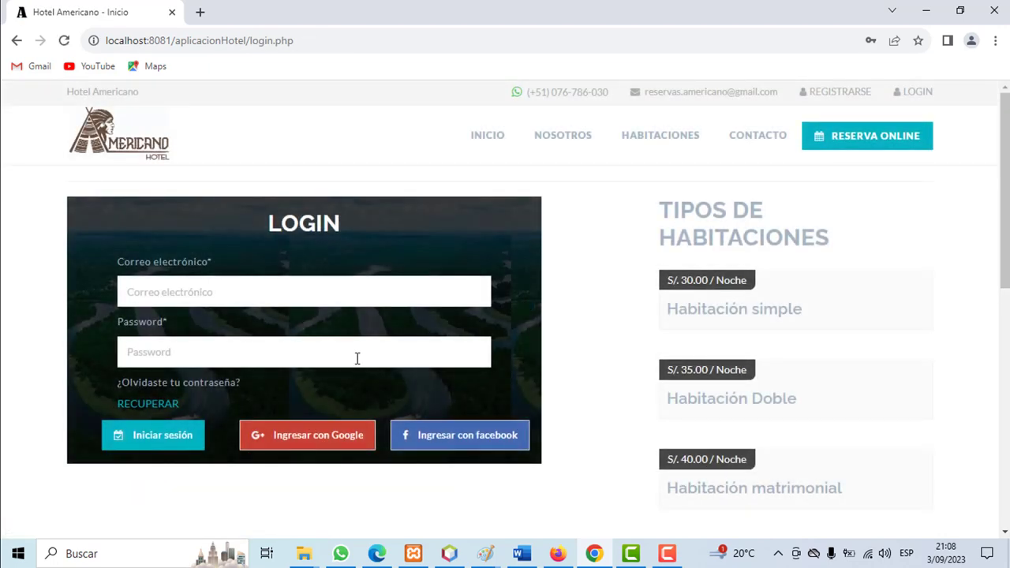
- Enter the new account's e-mail and password in the LOGIN form and sign in
left_click(244, 300)
type("c")
type("12")
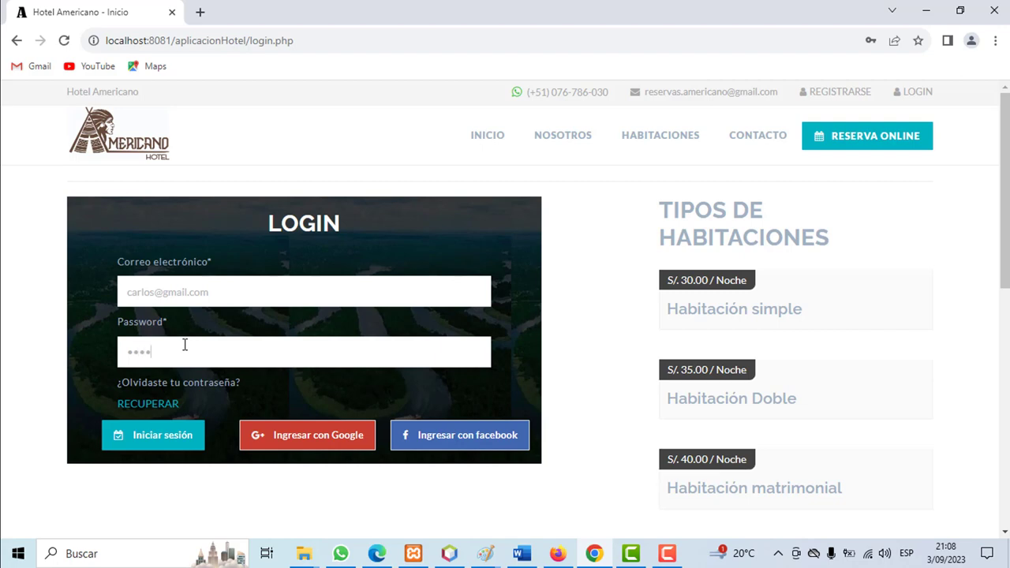
left_click(158, 435)
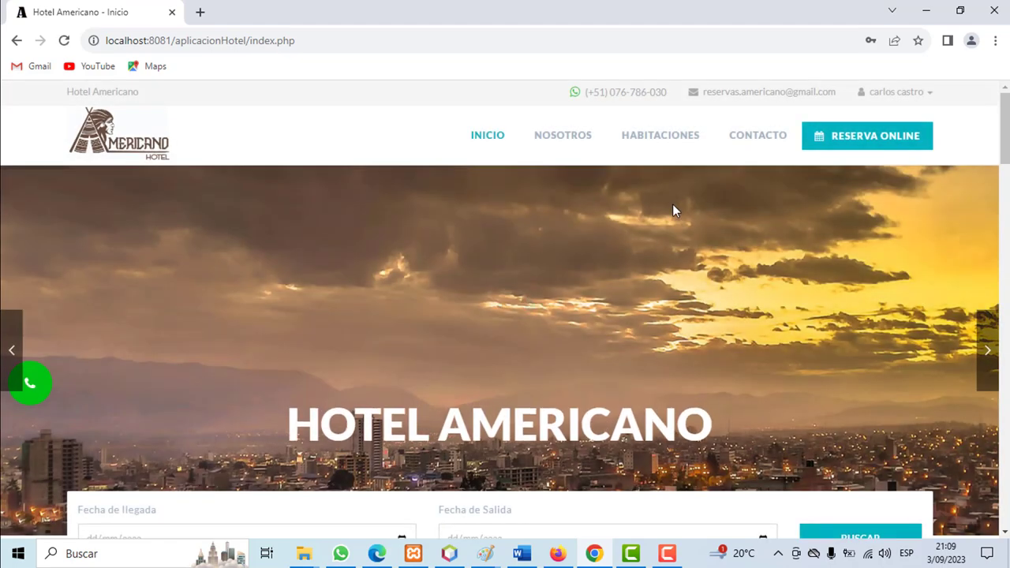
- Dismiss Chrome's Cambia la contraseña warning and open Reservas, which shows NO HAY REGISTRO
mouse_move(896, 93)
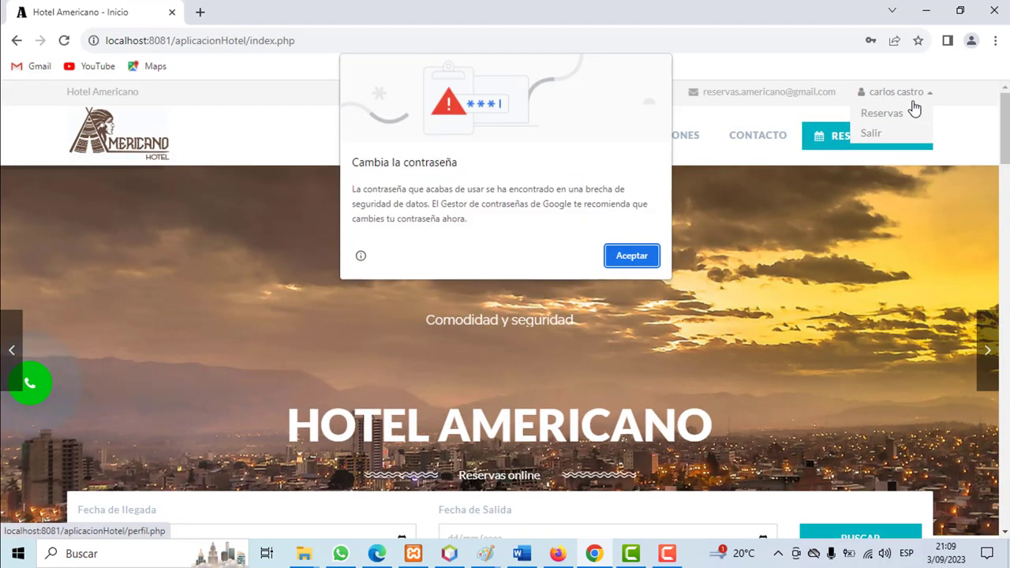
left_click(634, 254)
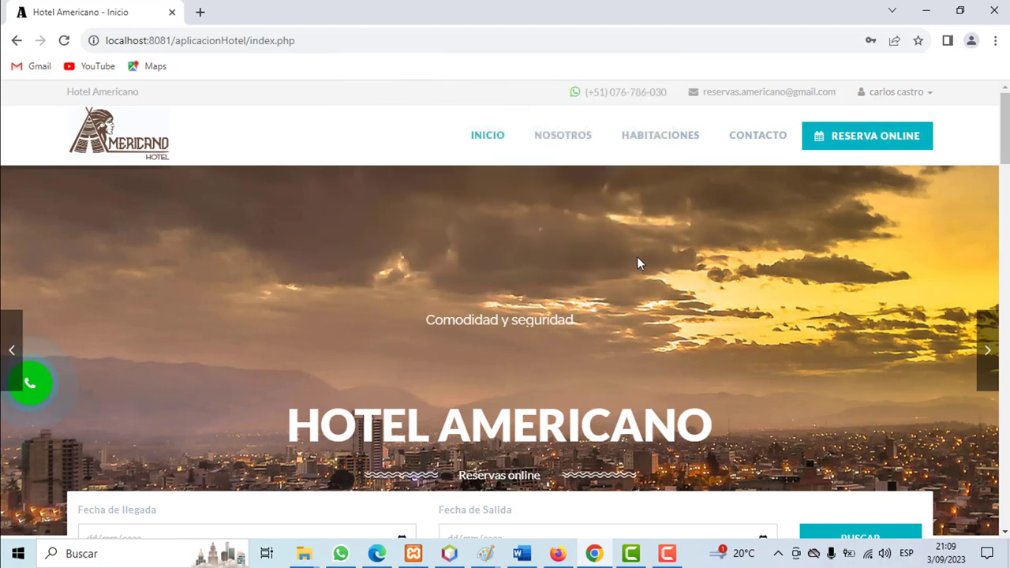
mouse_move(929, 97)
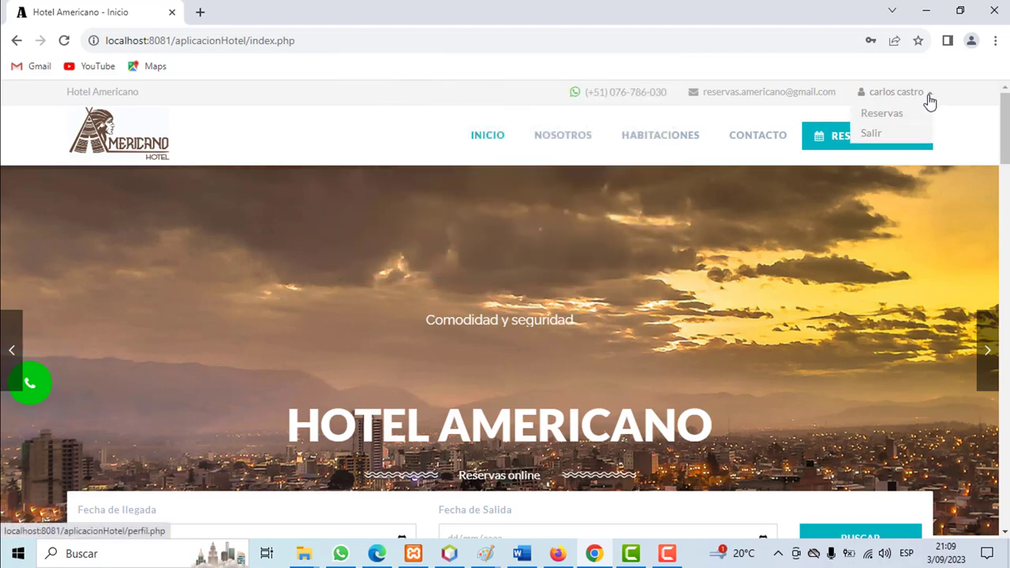
left_click(892, 115)
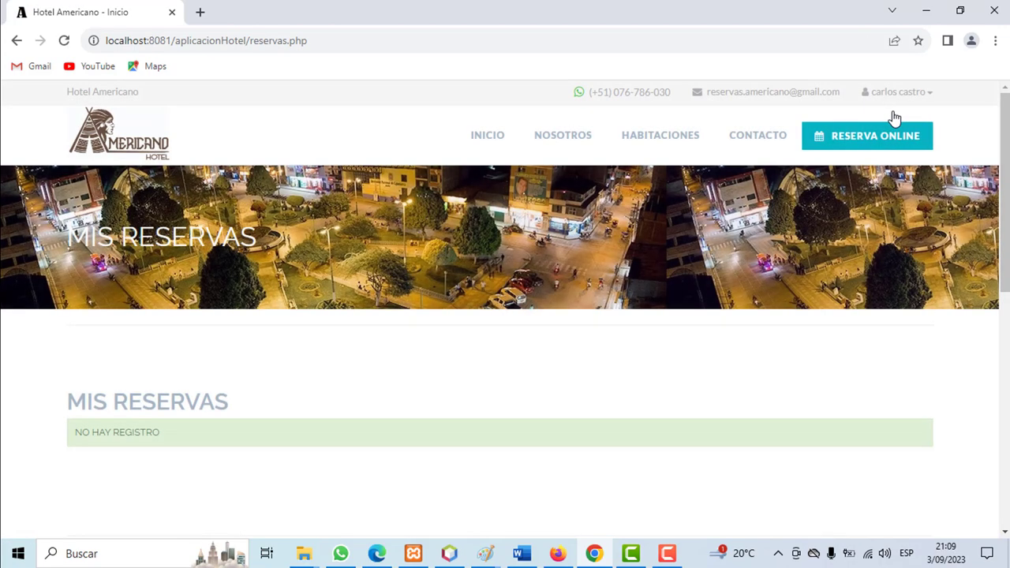
scroll(387, 270, "down", 4)
scroll(384, 272, "up", 1)
scroll(402, 268, "up", 3)
- Choose Salir from the user-name menu to sign out and scroll down the home page
mouse_move(925, 98)
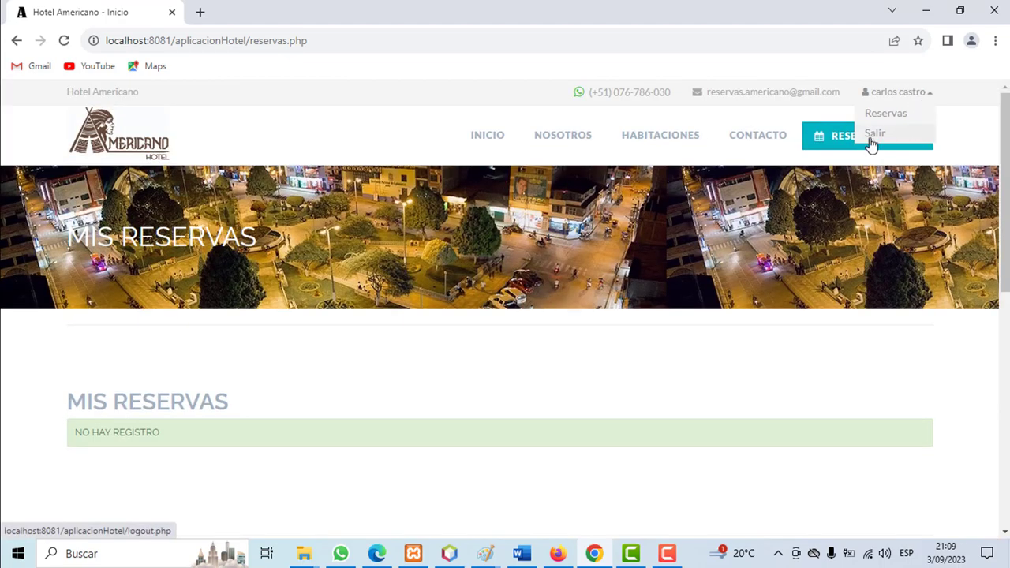
left_click(872, 145)
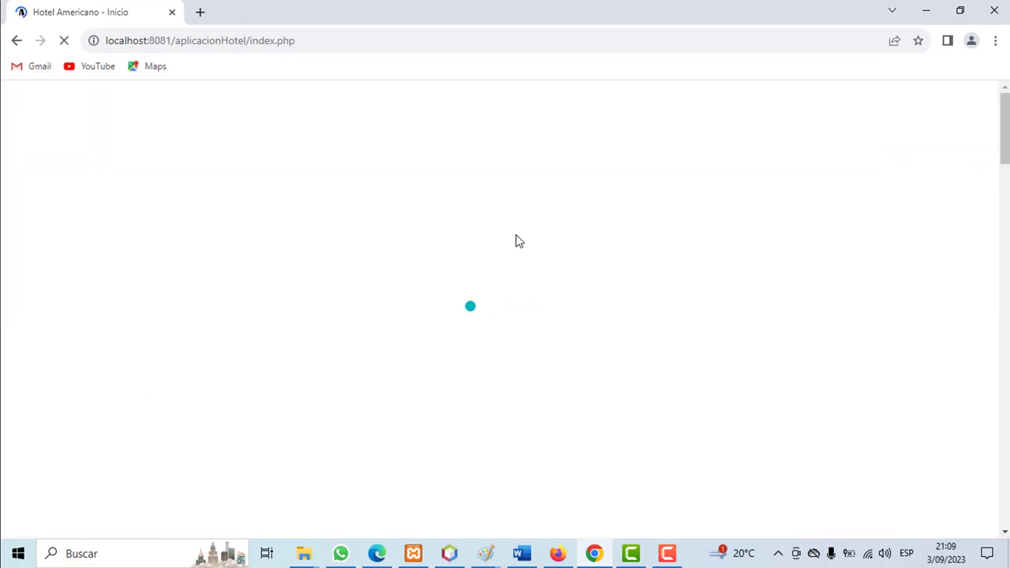
scroll(518, 242, "down", 3)
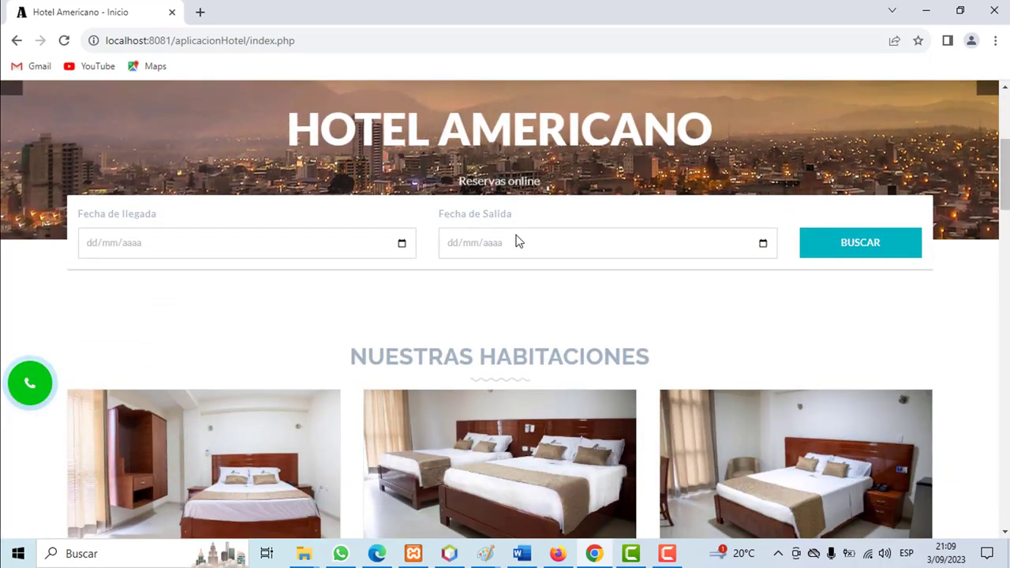
scroll(516, 242, "down", 4)
scroll(514, 241, "down", 4)
- Scroll back to the top of the home page and bring up the screen recorder controls
scroll(513, 241, "up", 6)
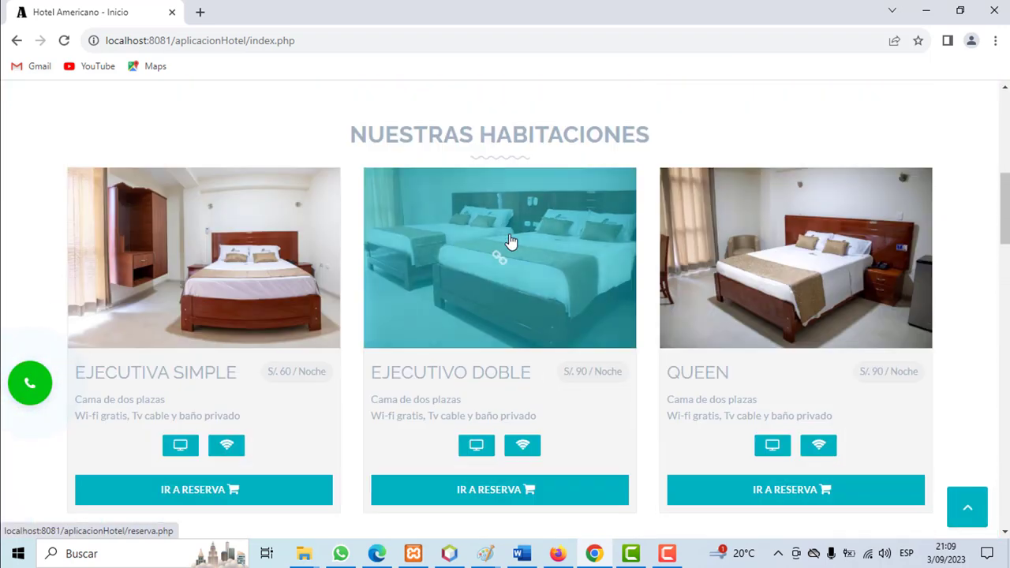
scroll(509, 240, "up", 4)
scroll(509, 241, "up", 2)
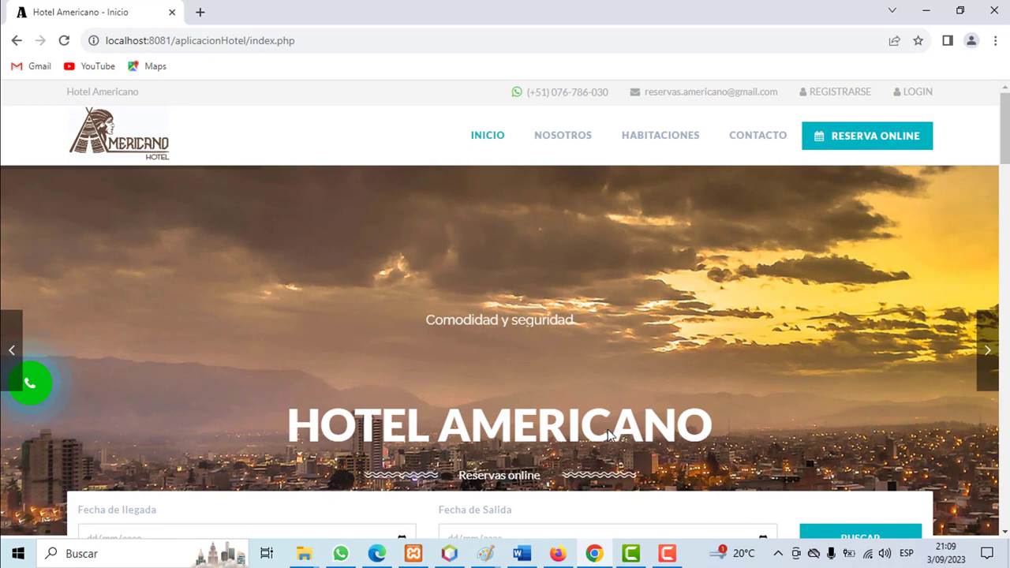
left_click(664, 556)
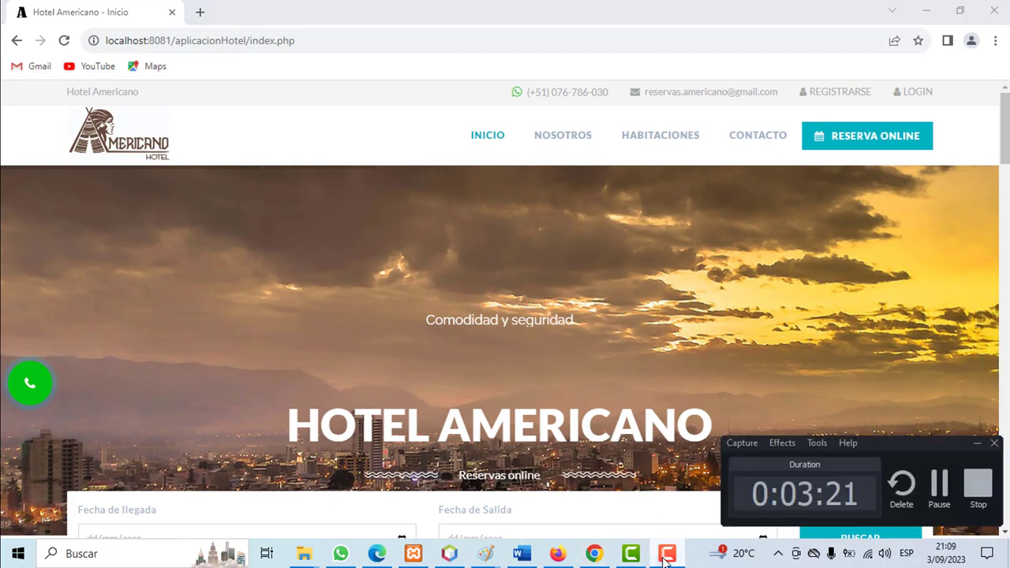